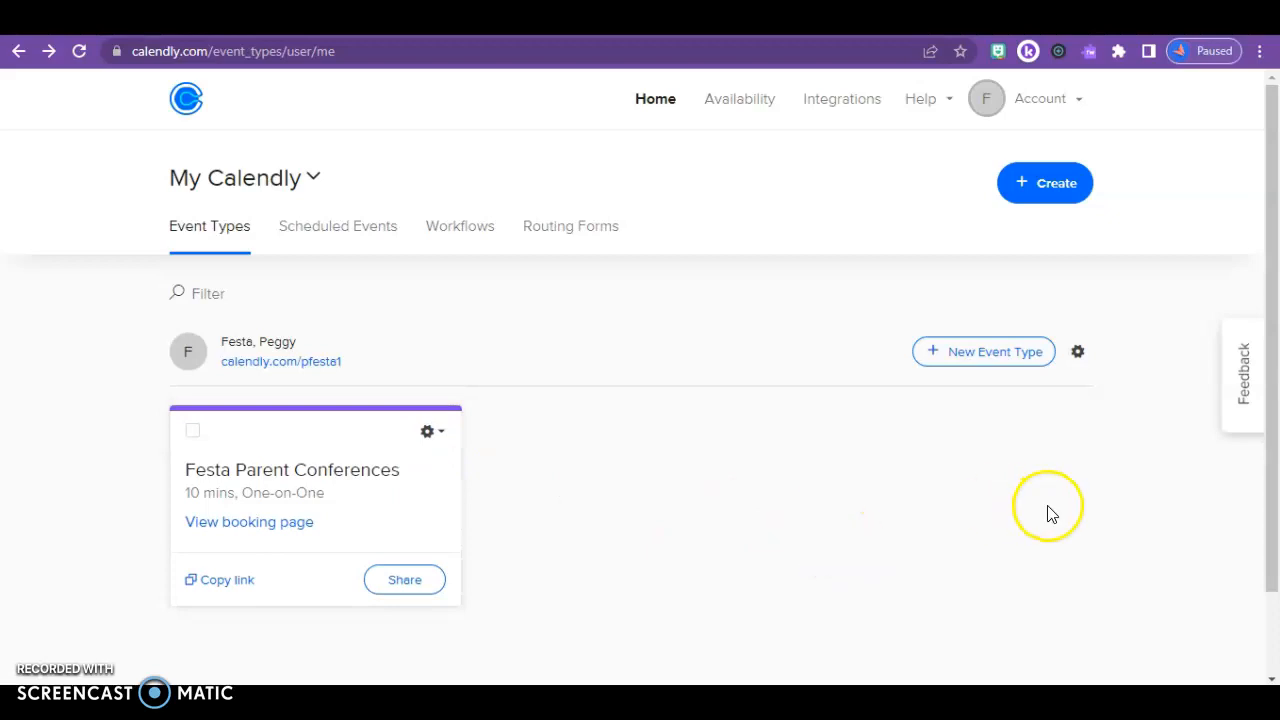
# Create a new one-on-one event type named 'Trial'
pyautogui.click(987, 360)
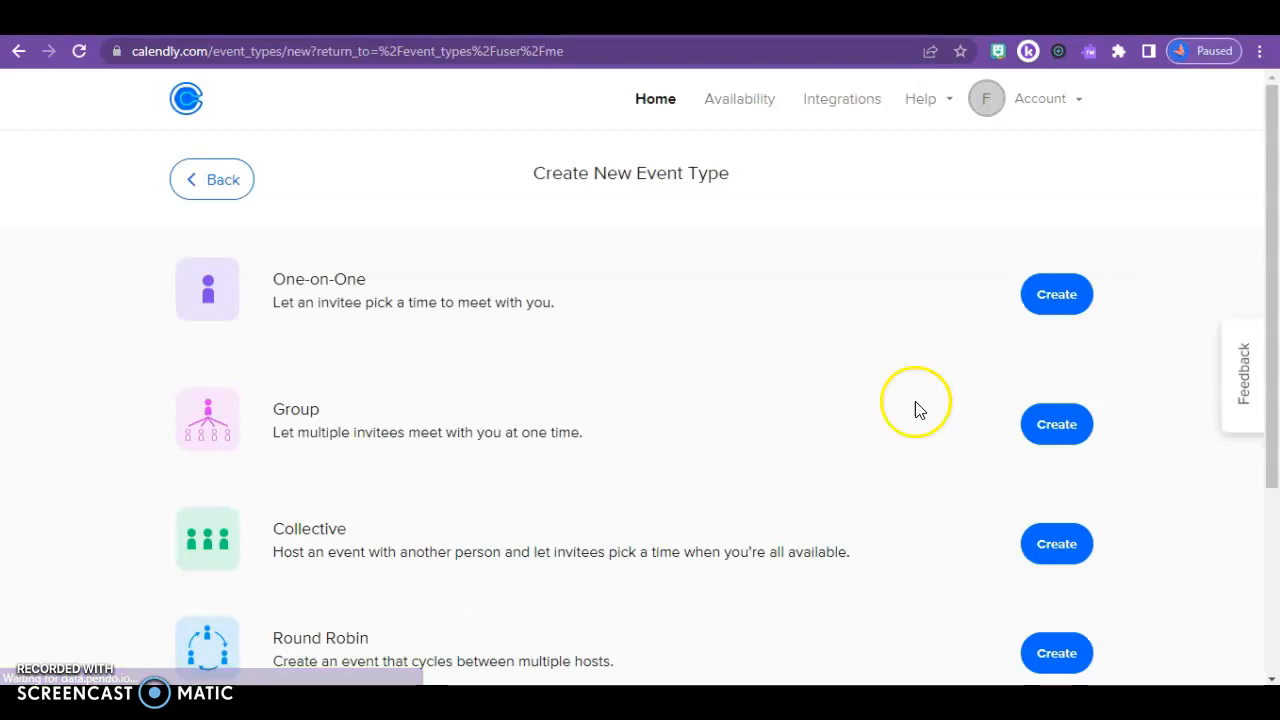
pyautogui.click(1044, 295)
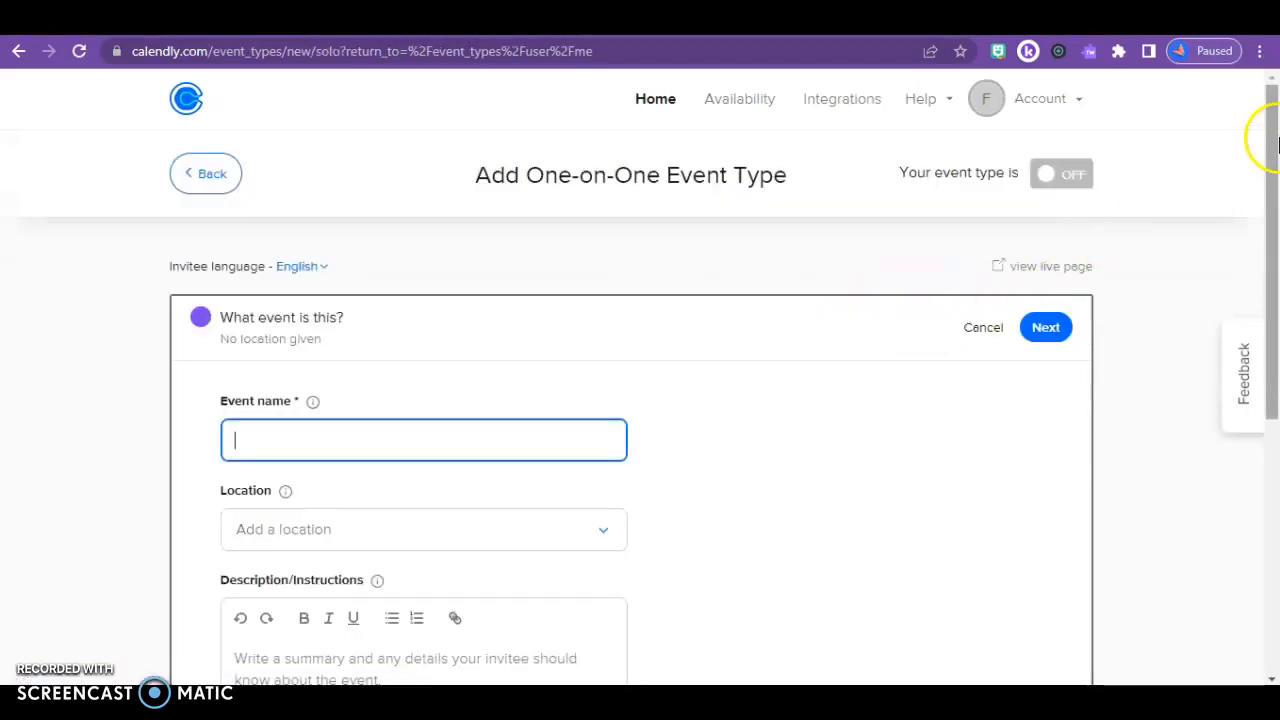
pyautogui.moveTo(1276, 148); pyautogui.dragTo(1274, 207)
pyautogui.click(608, 311)
pyautogui.write('Trial')
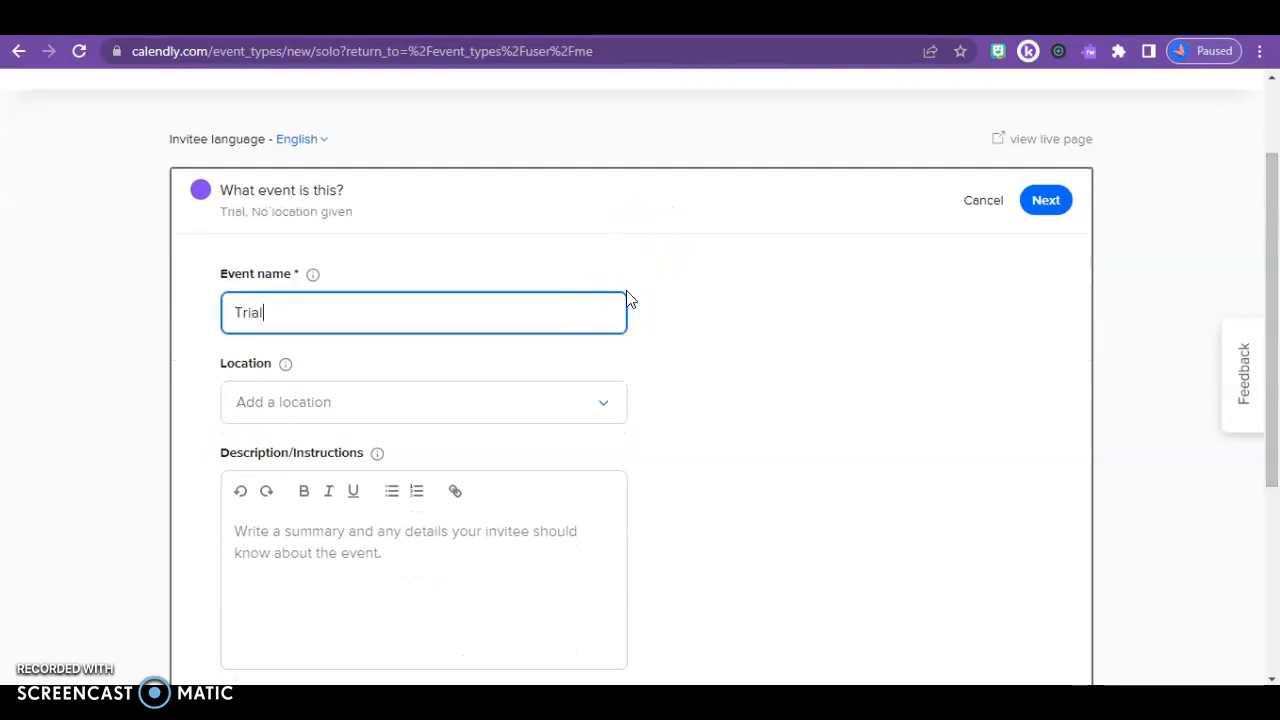
# Set the location to an in-person meeting and begin entering its address
pyautogui.click(523, 414)
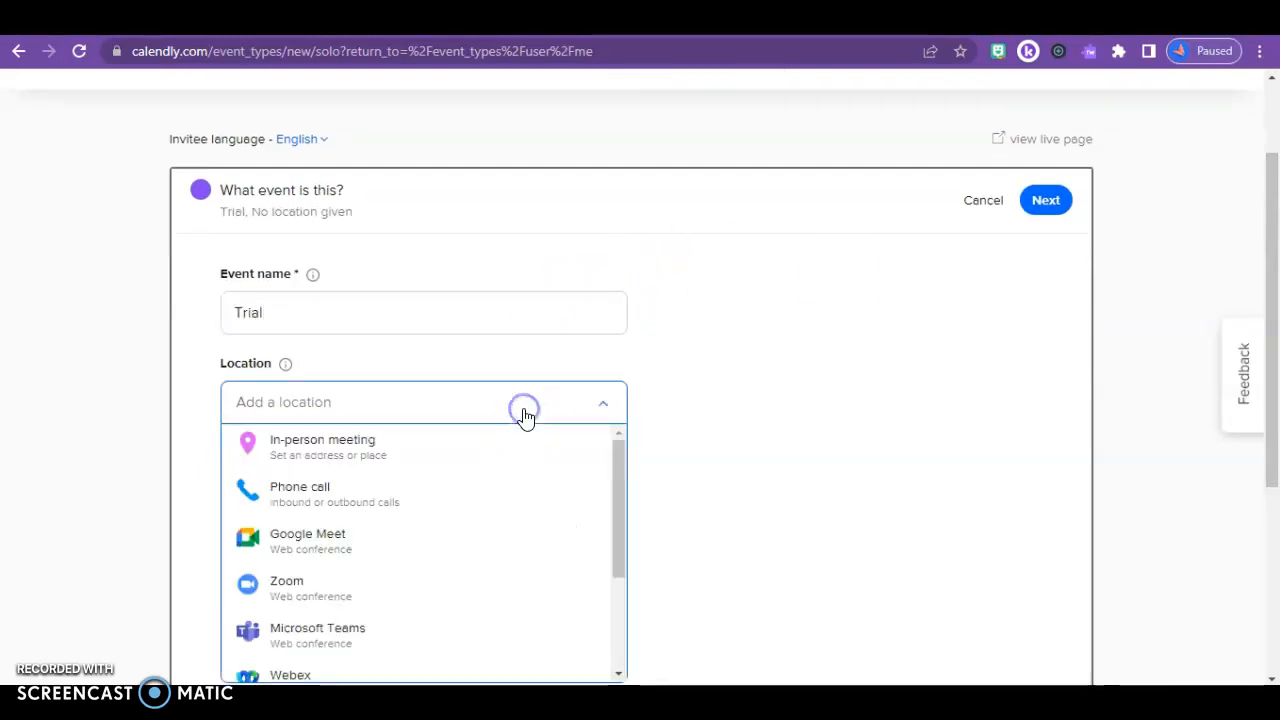
pyautogui.click(475, 445)
pyautogui.click(575, 270)
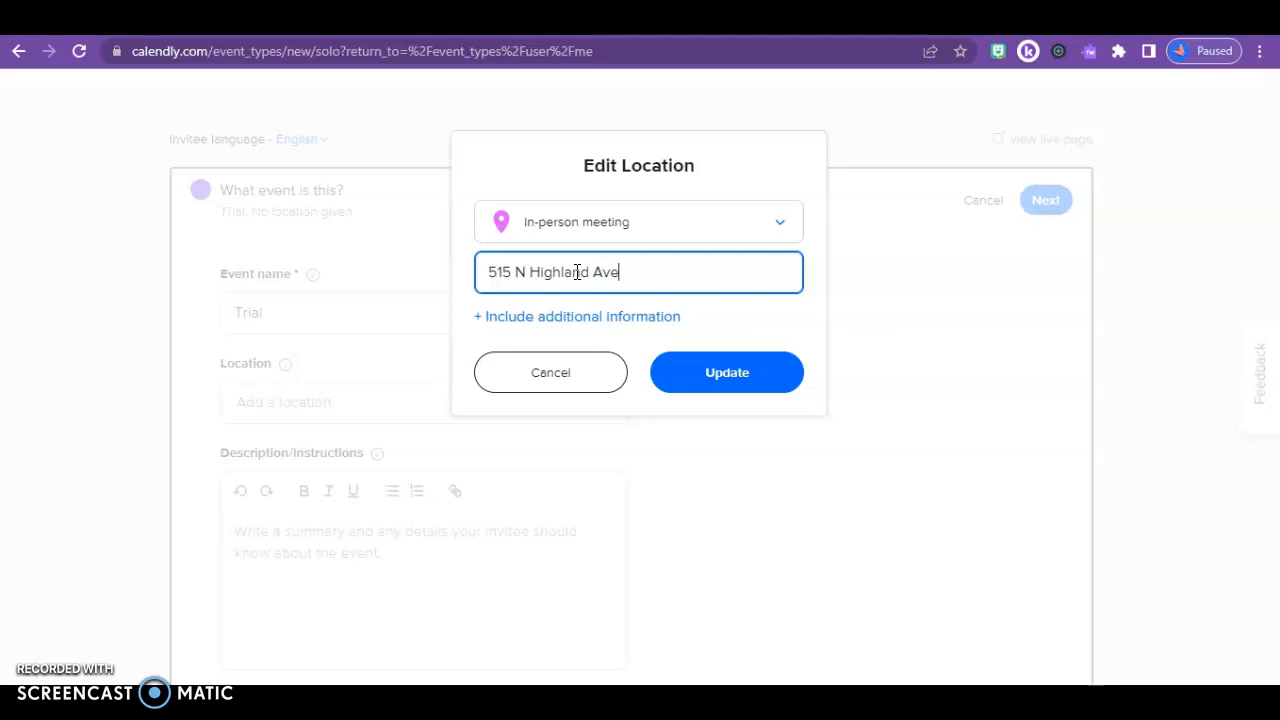
# Save the in-person meeting address and submit the event details with Next
pyautogui.click(734, 382)
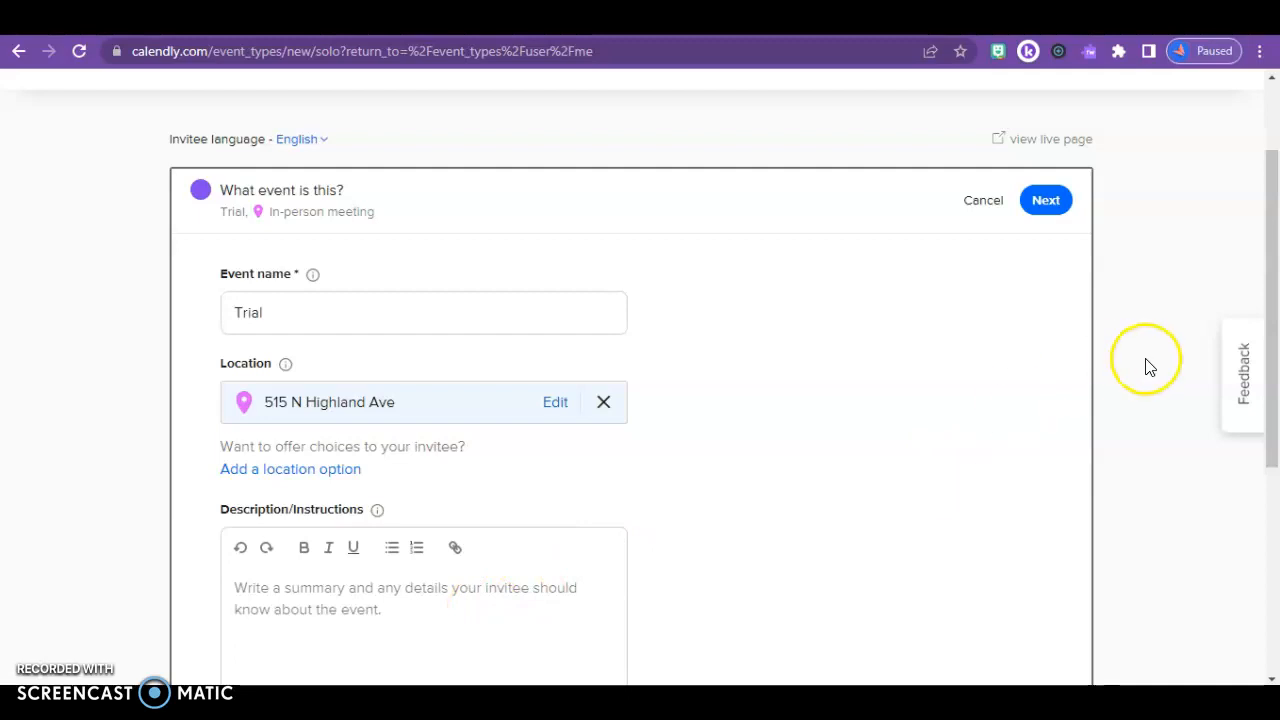
pyautogui.moveTo(1275, 272); pyautogui.dragTo(1270, 468)
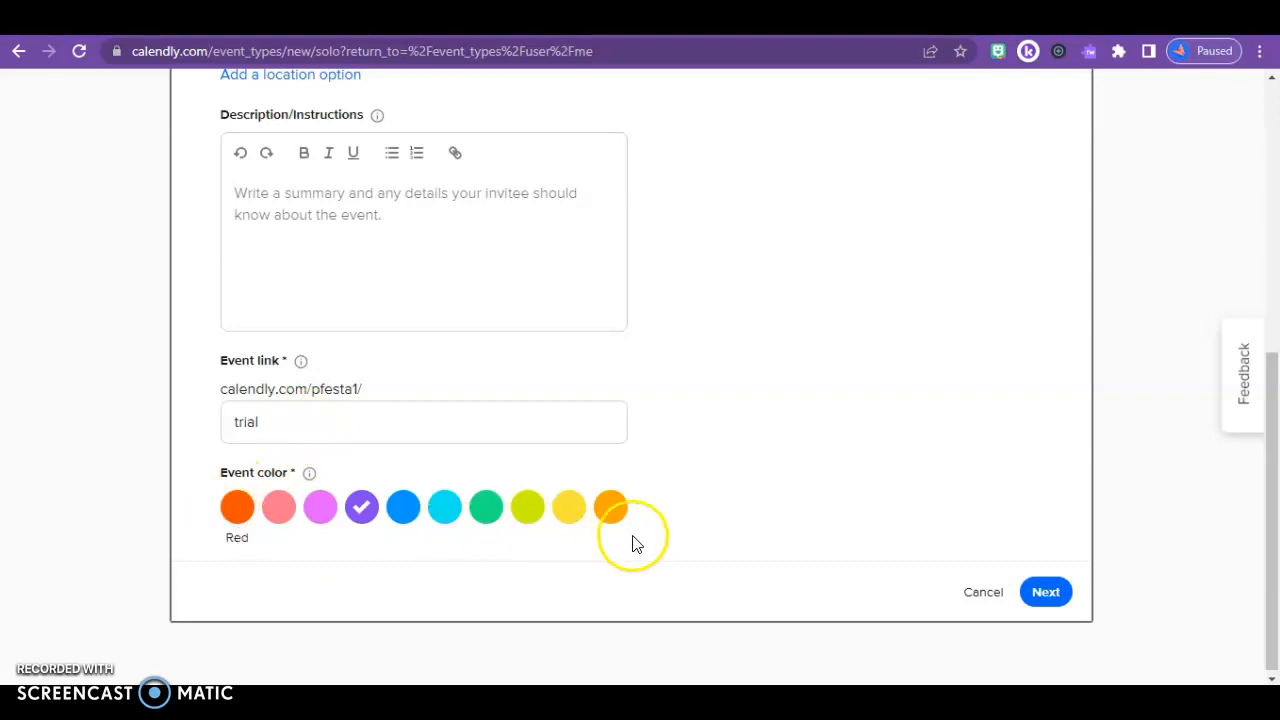
pyautogui.click(1048, 594)
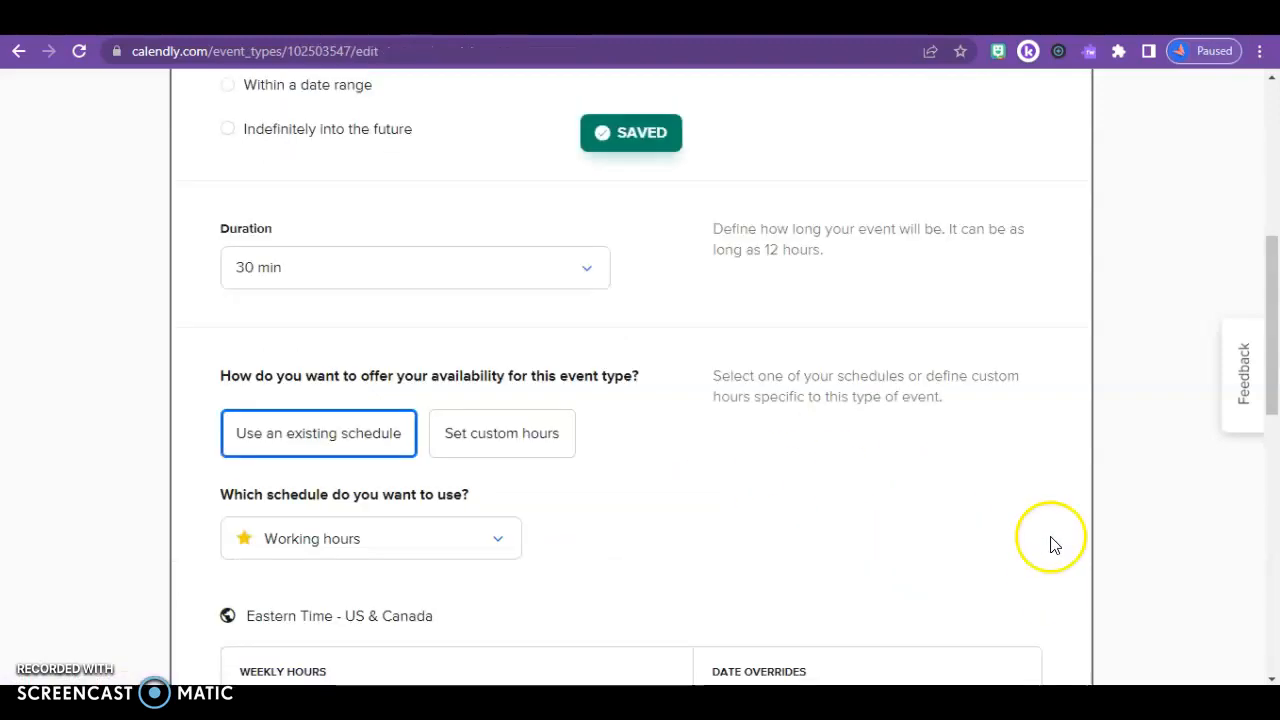
# Limit bookings to the date range Oct 13 – Oct 14, 2022
pyautogui.scroll(3, 1265, 310)
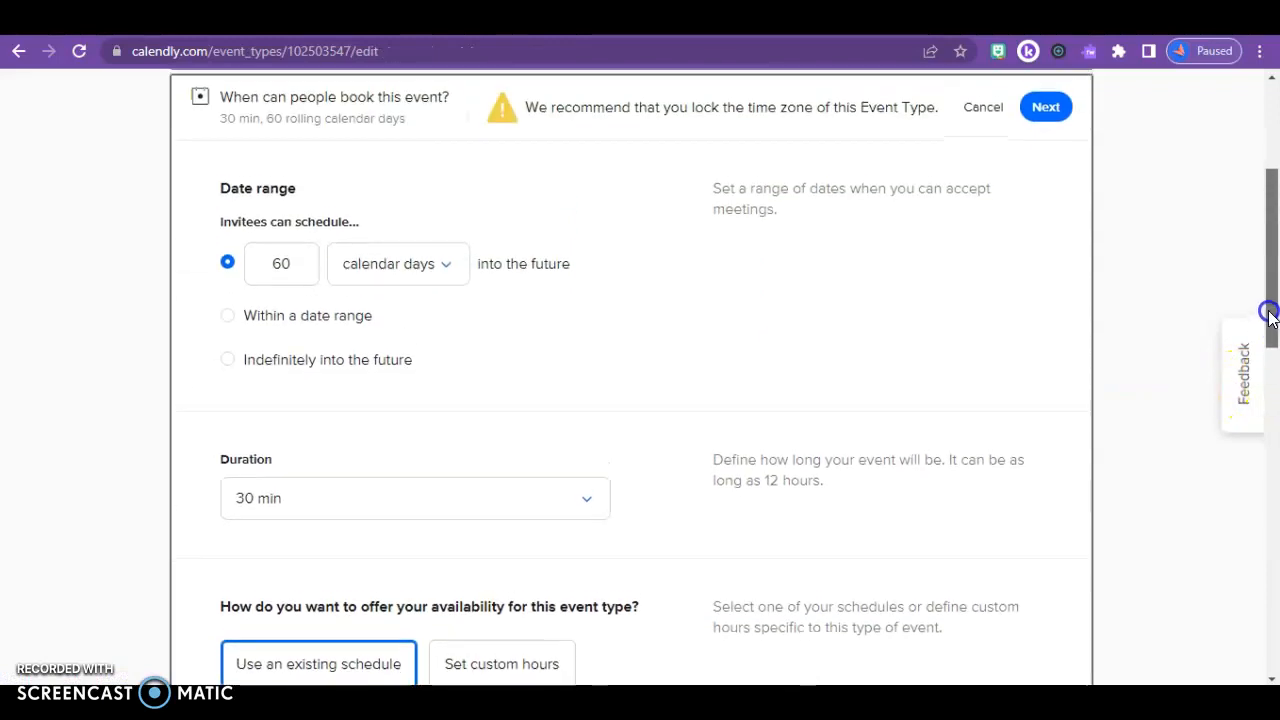
pyautogui.moveTo(1265, 300); pyautogui.dragTo(1260, 289)
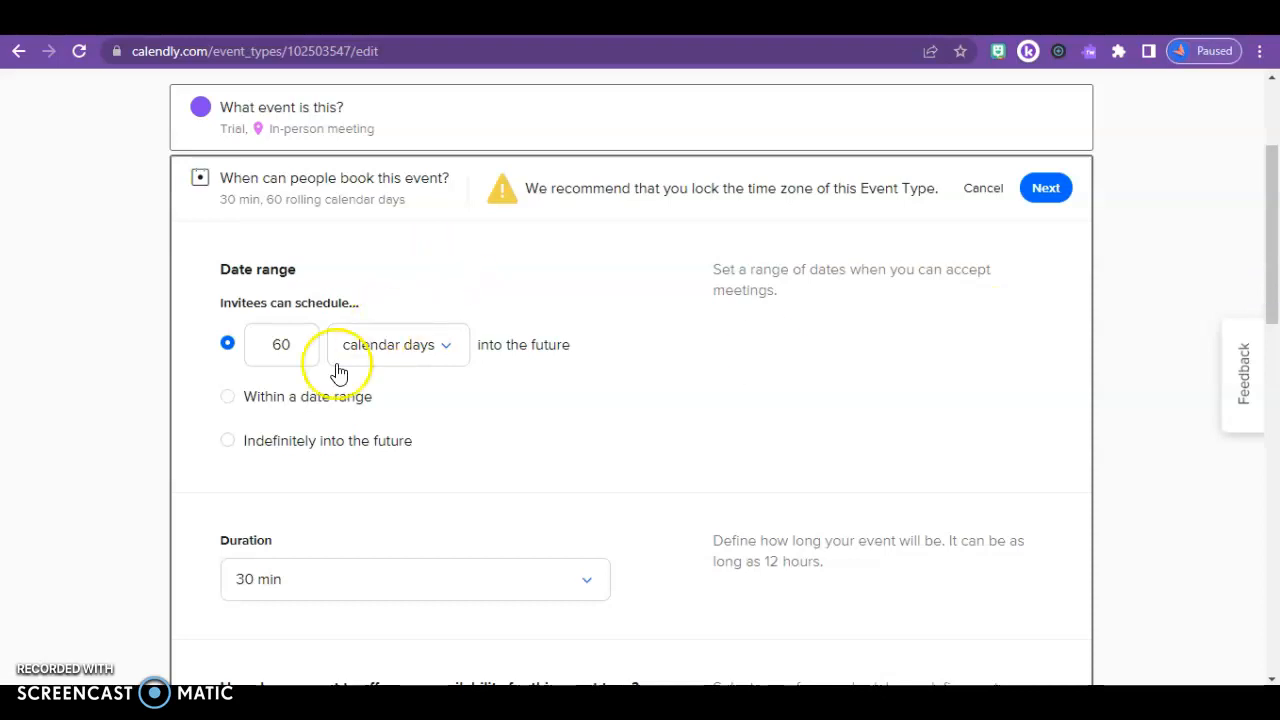
pyautogui.click(229, 397)
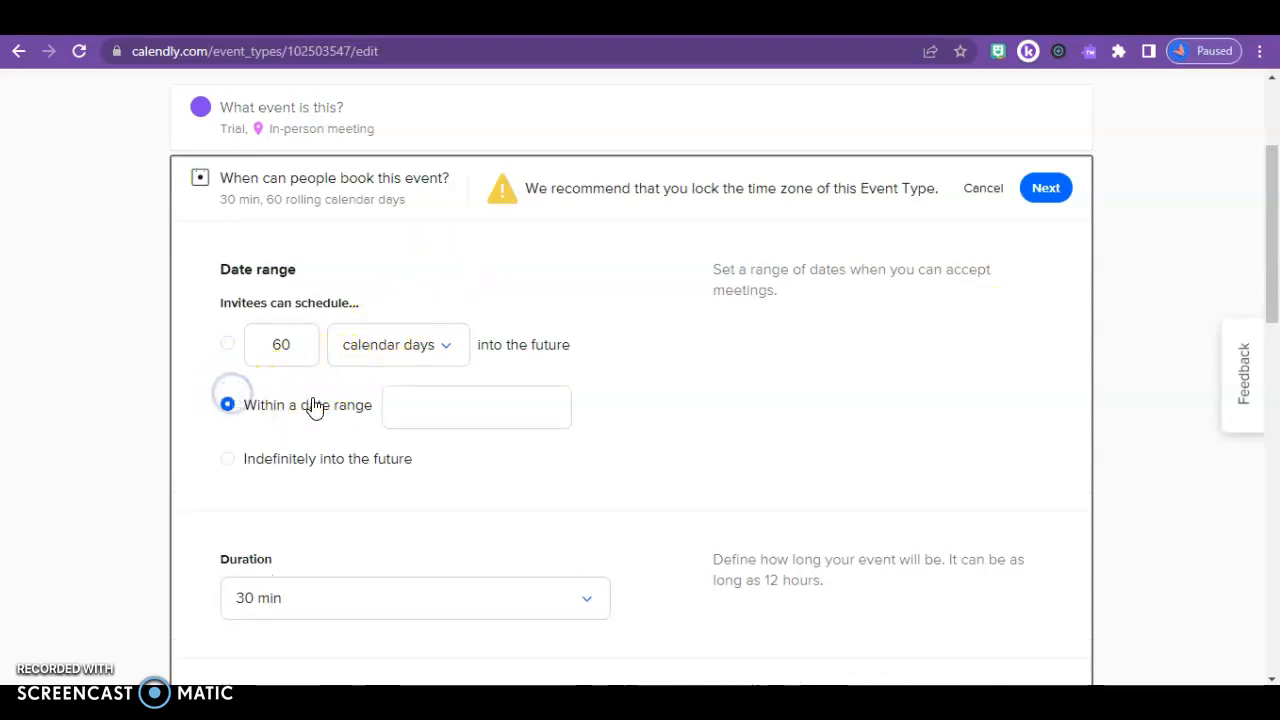
pyautogui.click(416, 406)
pyautogui.click(471, 176)
pyautogui.click(514, 180)
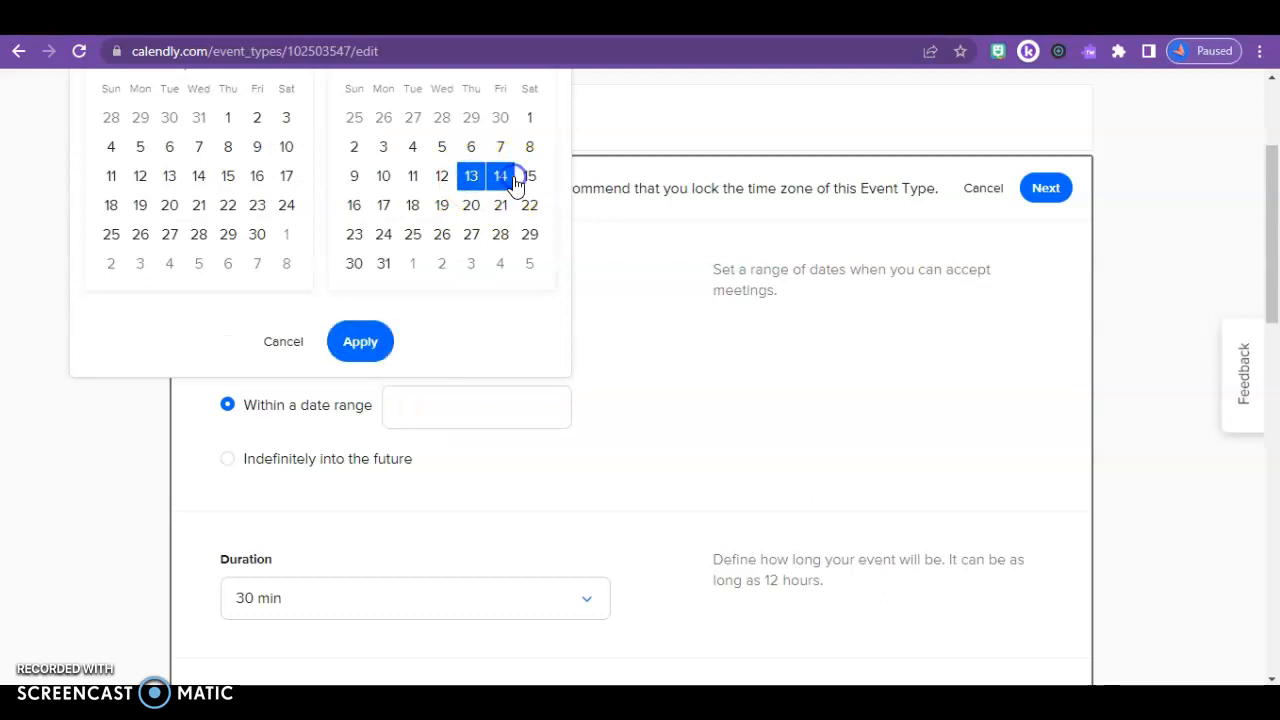
pyautogui.click(362, 341)
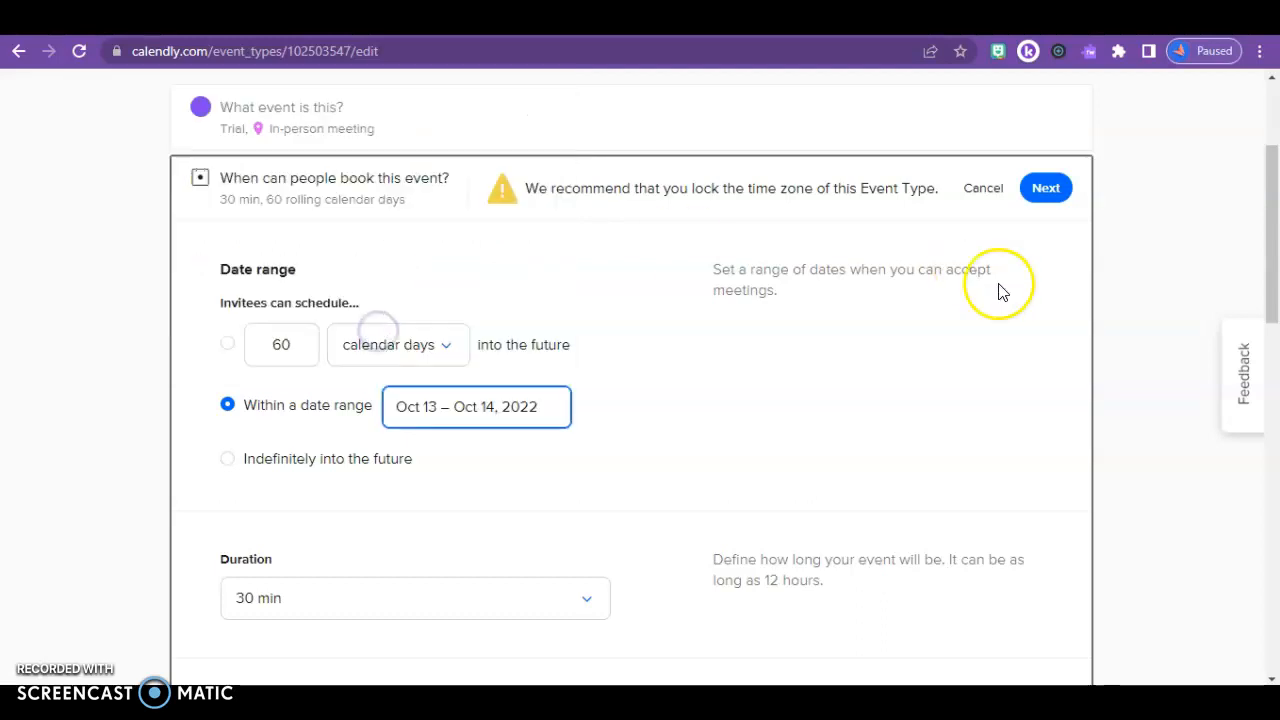
# Set the event duration to a custom 10 minutes
pyautogui.moveTo(1276, 260); pyautogui.dragTo(1276, 370)
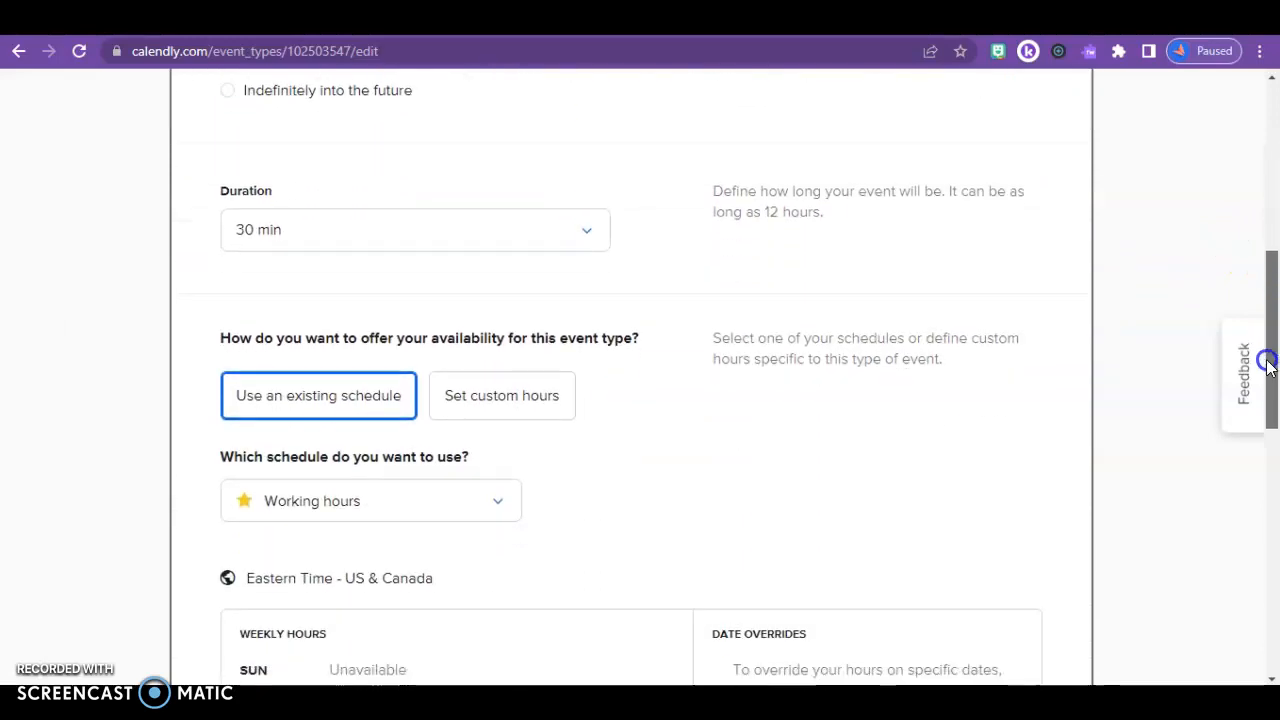
pyautogui.click(483, 225)
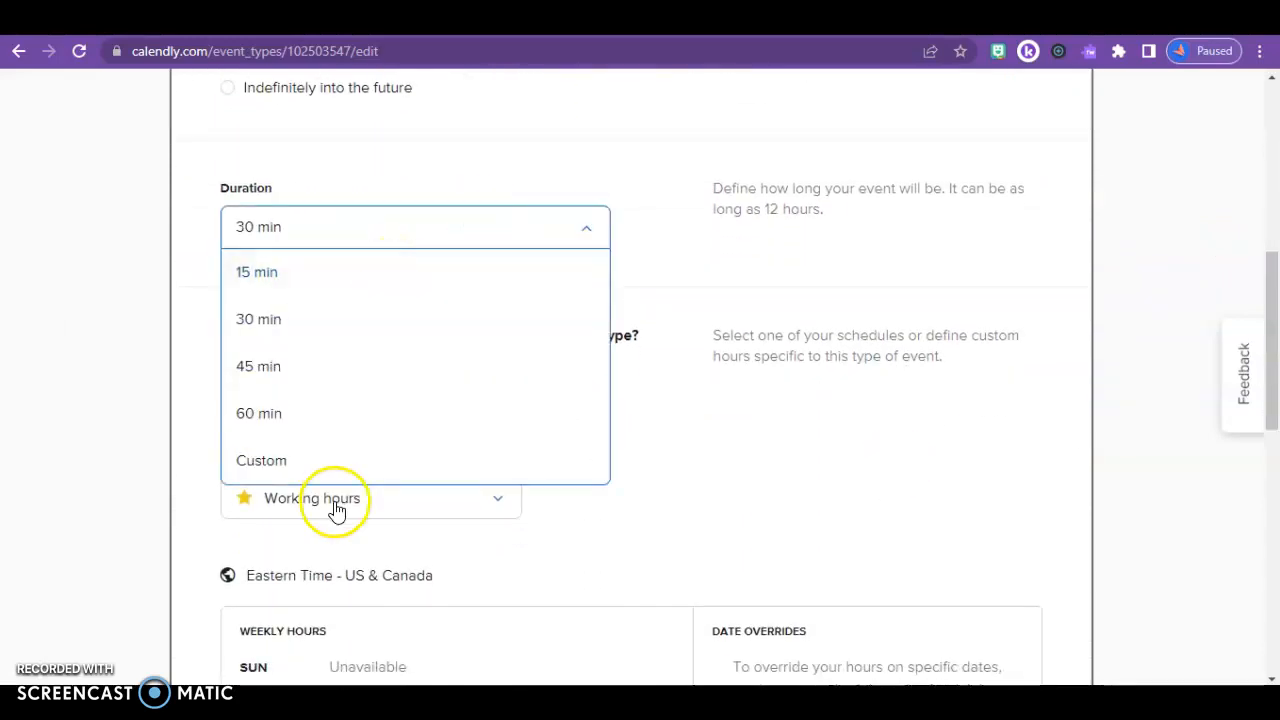
pyautogui.click(322, 461)
pyautogui.click(344, 279)
pyautogui.write('10')
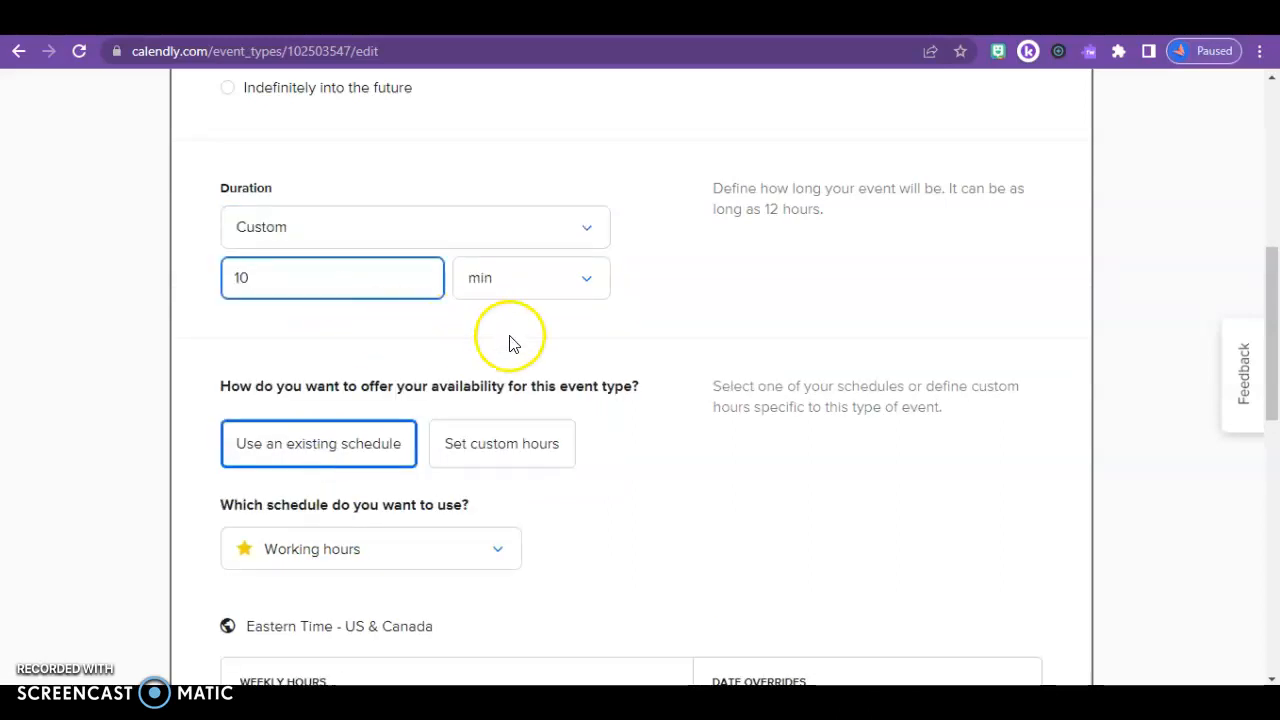
pyautogui.click(487, 446)
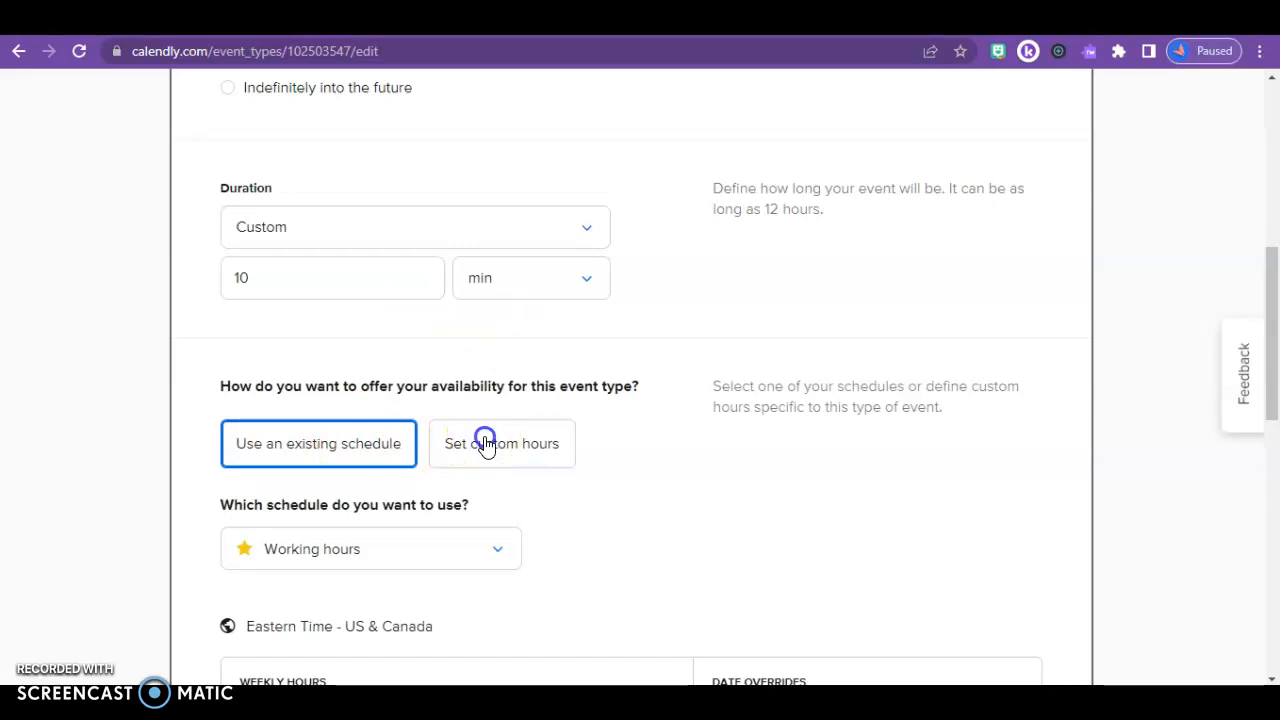
# Mark Monday, Tuesday and Wednesday as unavailable
pyautogui.moveTo(1266, 266); pyautogui.dragTo(1245, 436)
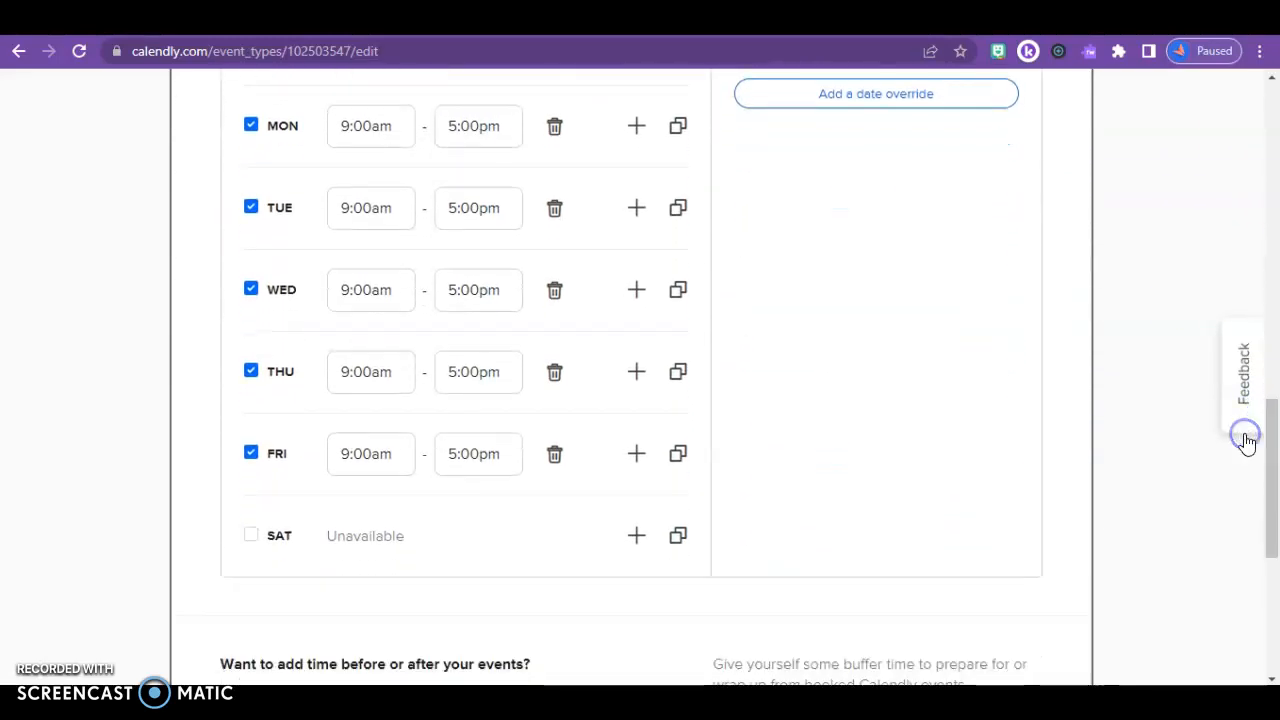
pyautogui.click(258, 131)
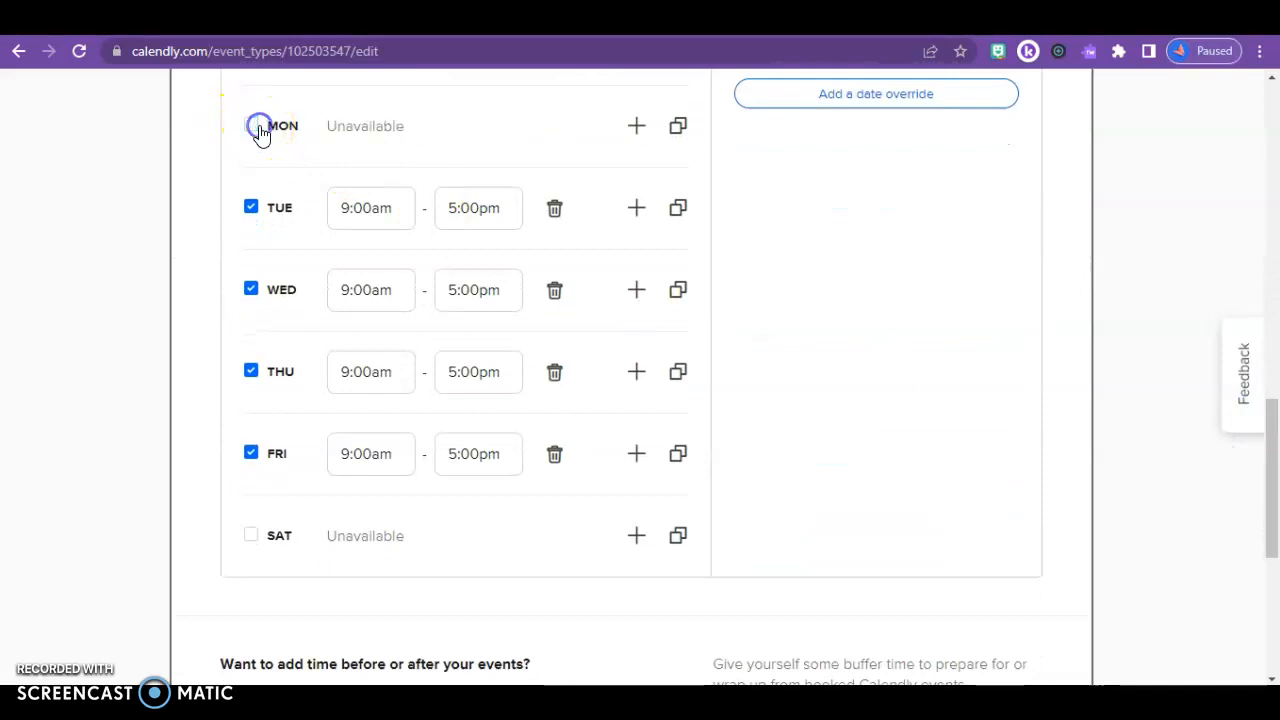
pyautogui.click(252, 209)
pyautogui.click(252, 289)
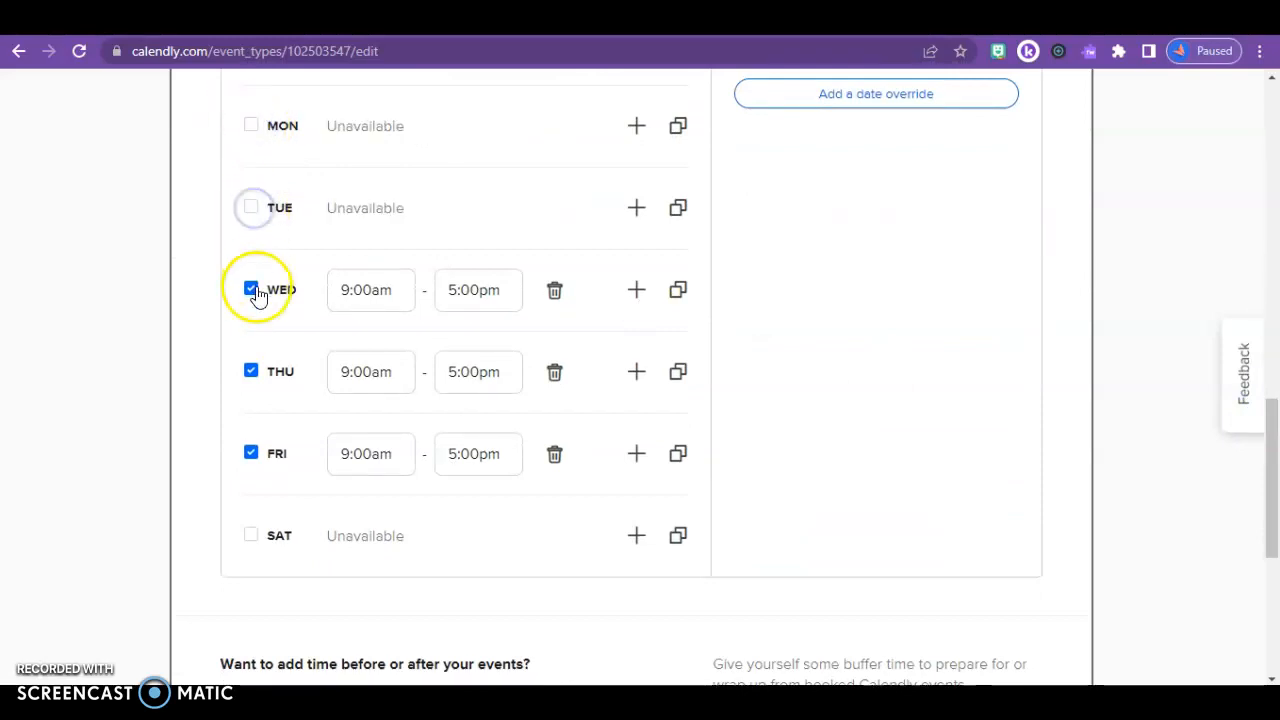
# Set Thursday's hours to 4:00pm–7:00pm
pyautogui.click(347, 374)
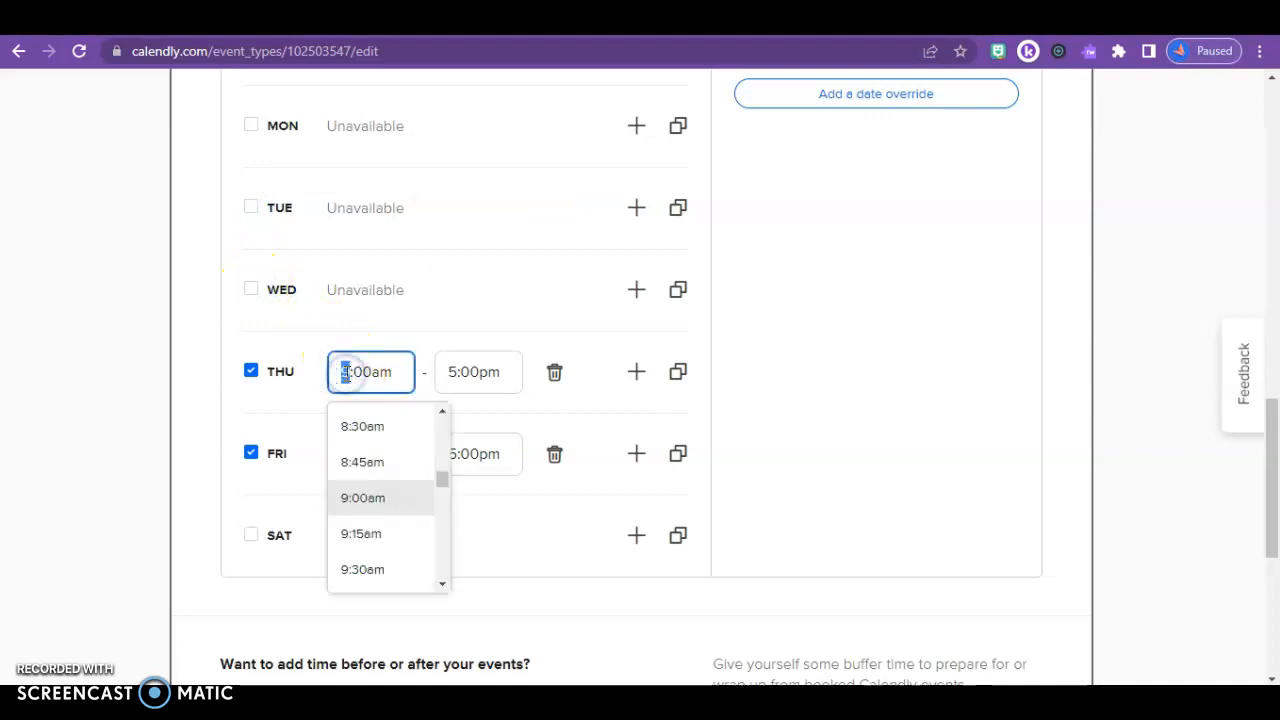
pyautogui.write('4:00')
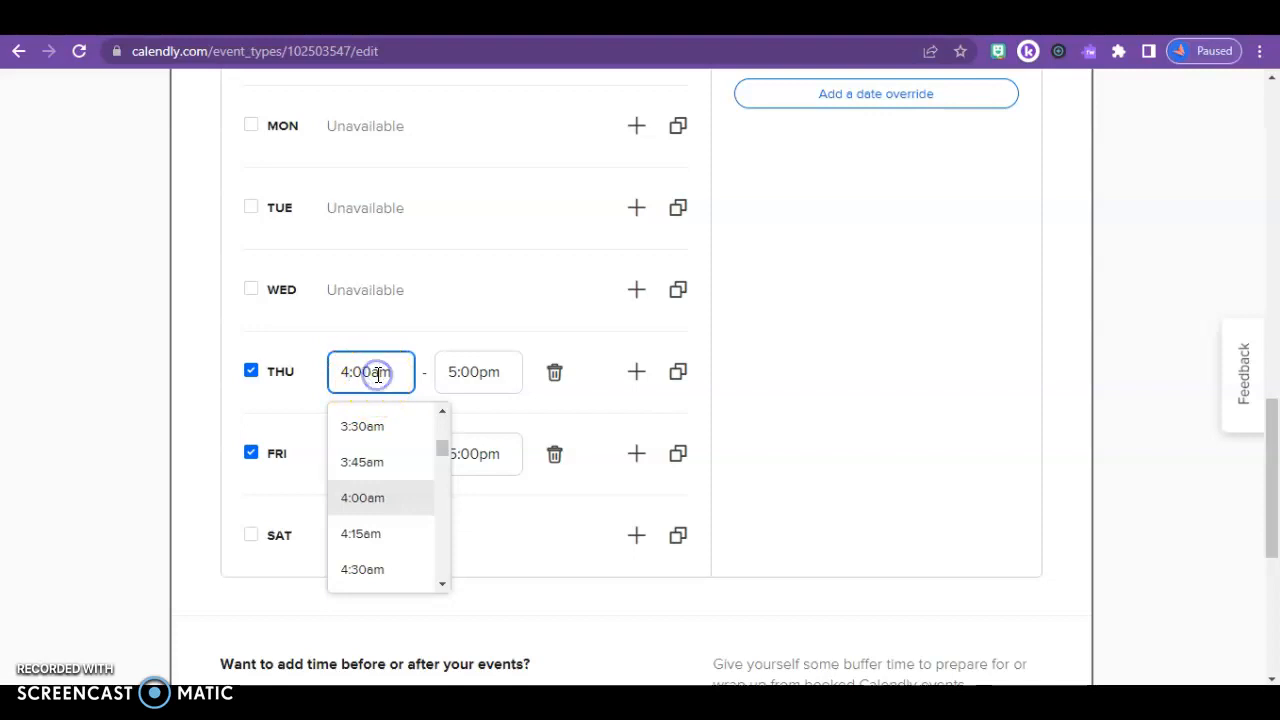
pyautogui.write('p')
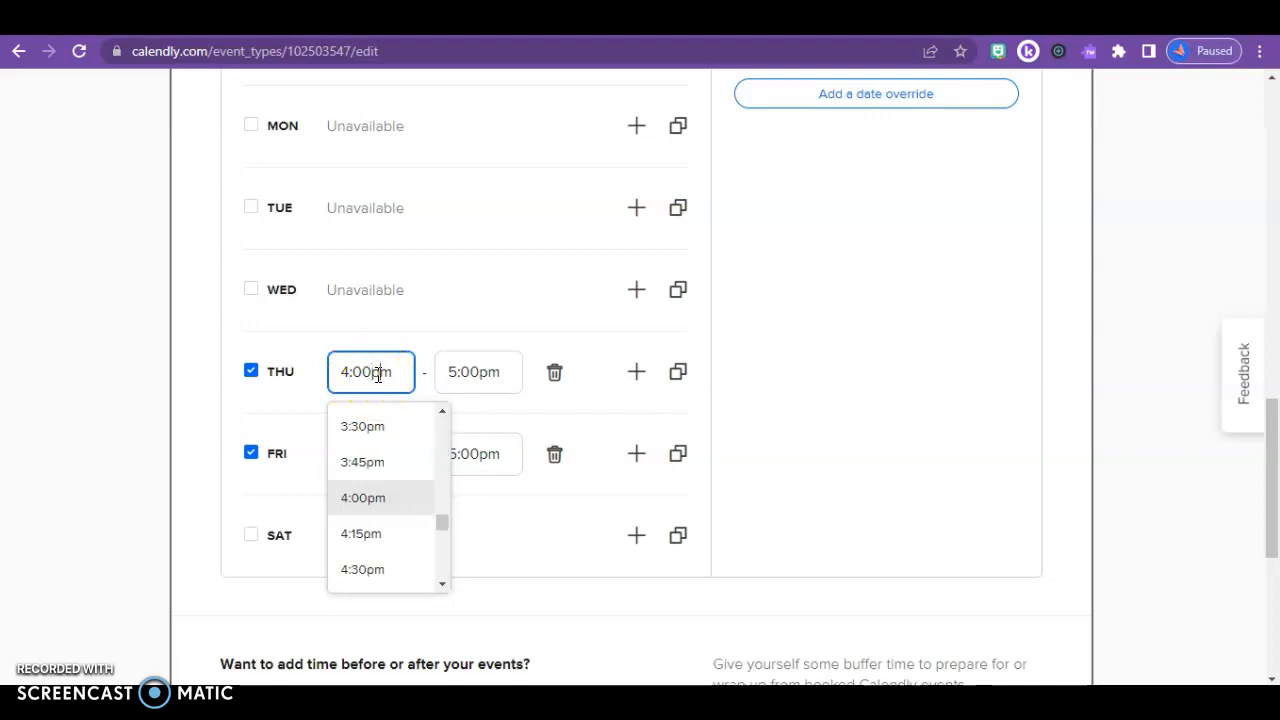
pyautogui.click(450, 372)
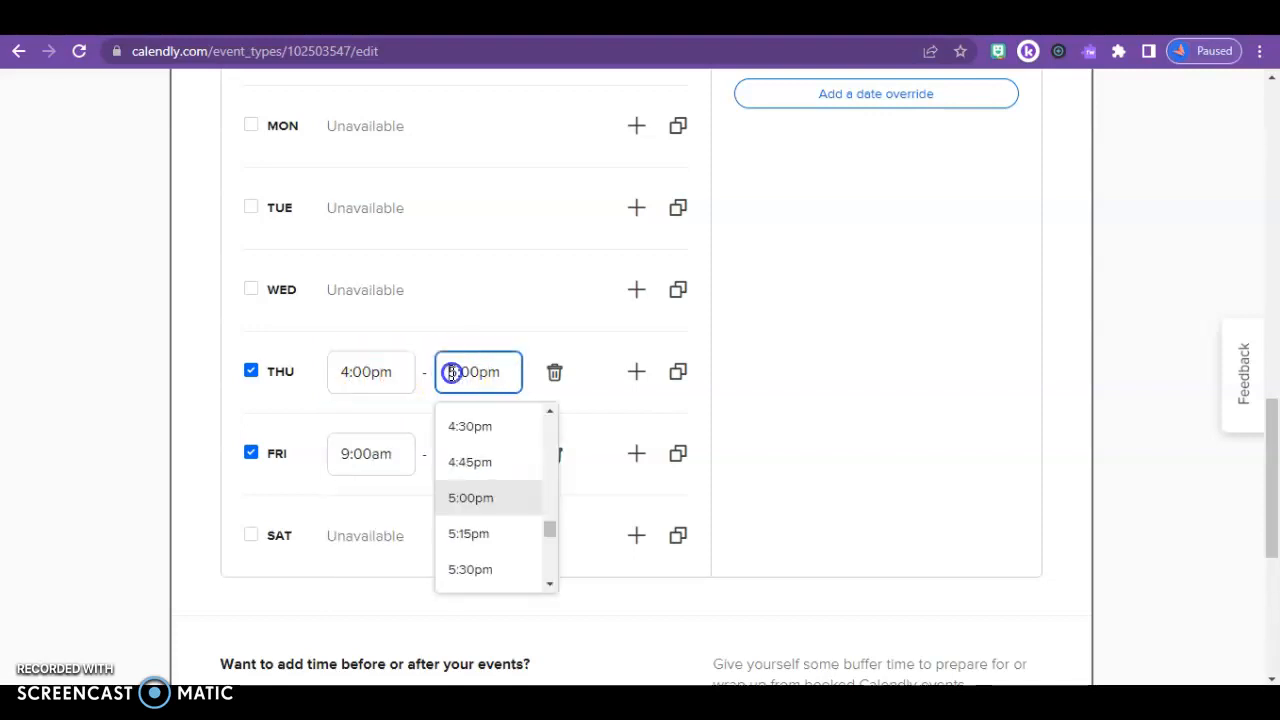
pyautogui.press('BackSpace')
pyautogui.write('7')
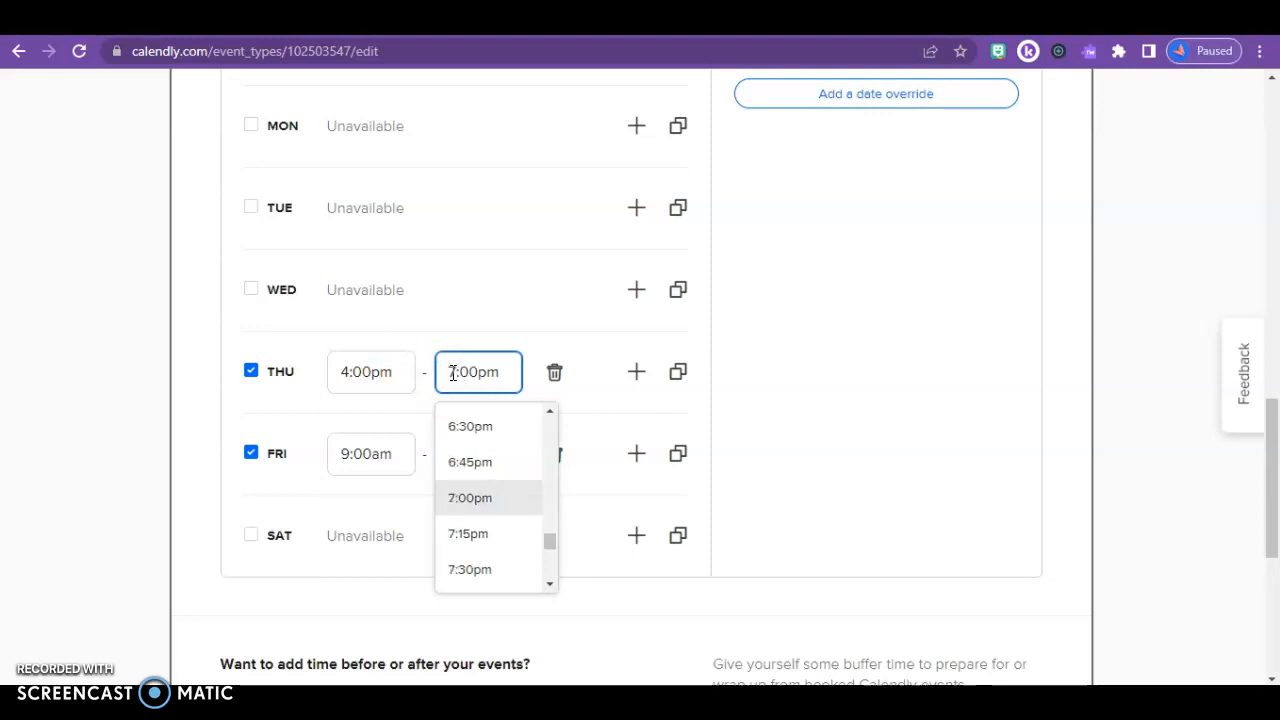
# Set Friday's hours to 8:00am–11:00am
pyautogui.click(347, 460)
pyautogui.press('BackSpace')
pyautogui.write('8')
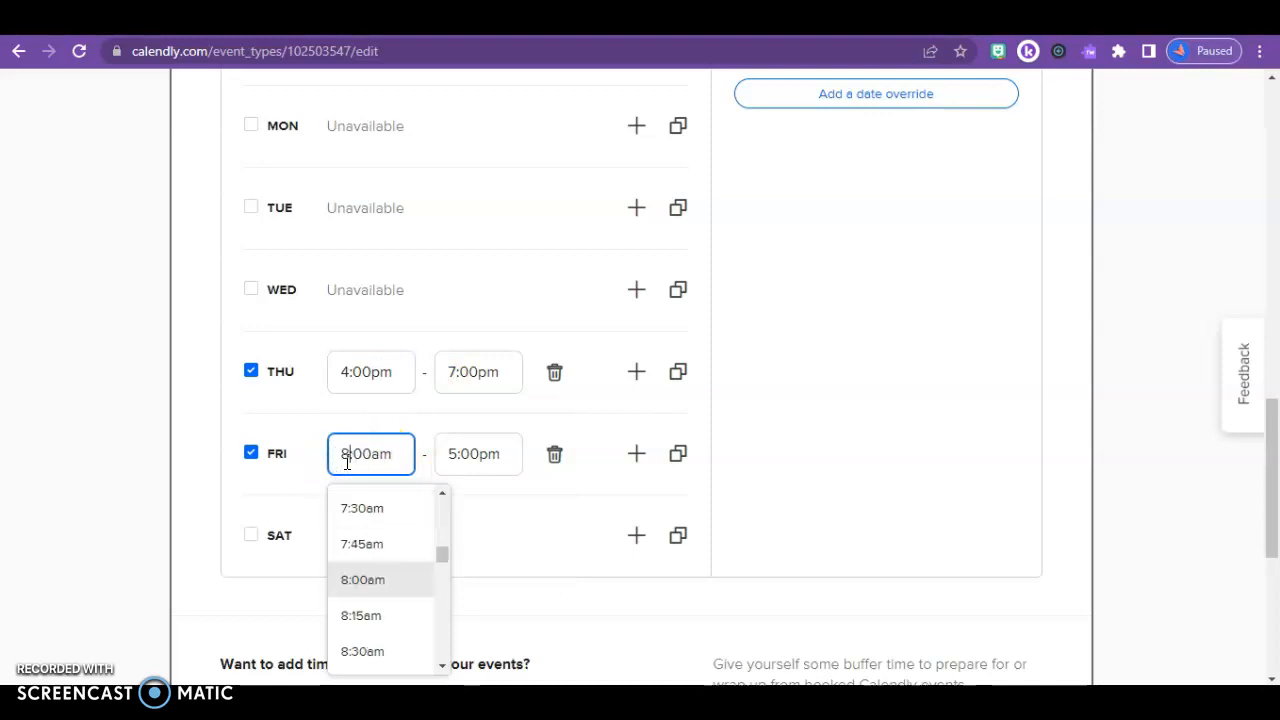
pyautogui.click(454, 453)
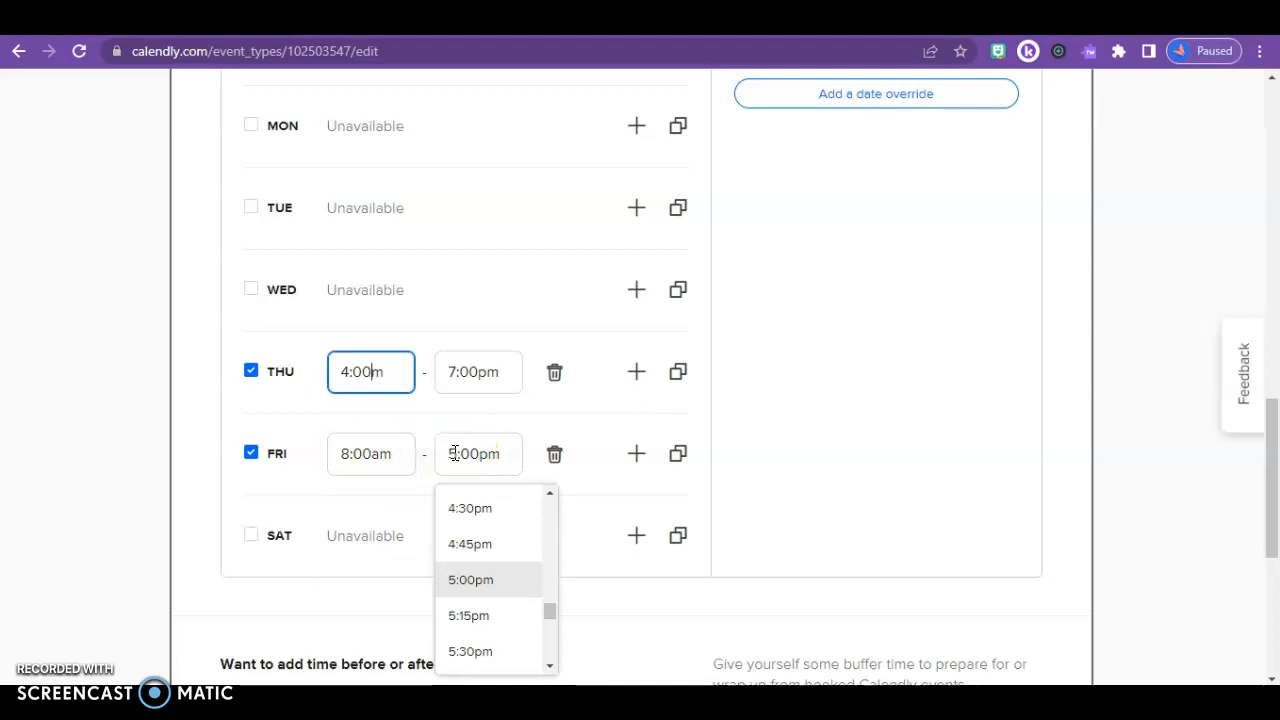
pyautogui.click(459, 453)
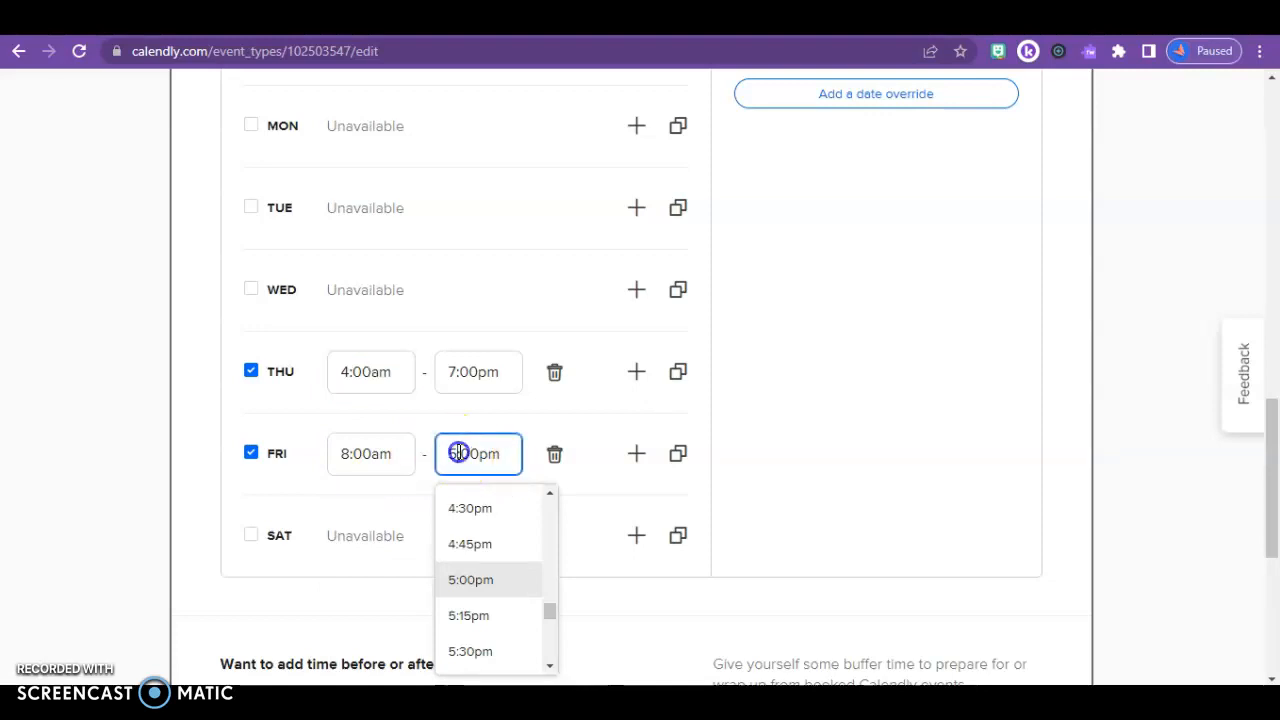
pyautogui.press('BackSpace')
pyautogui.write('11')
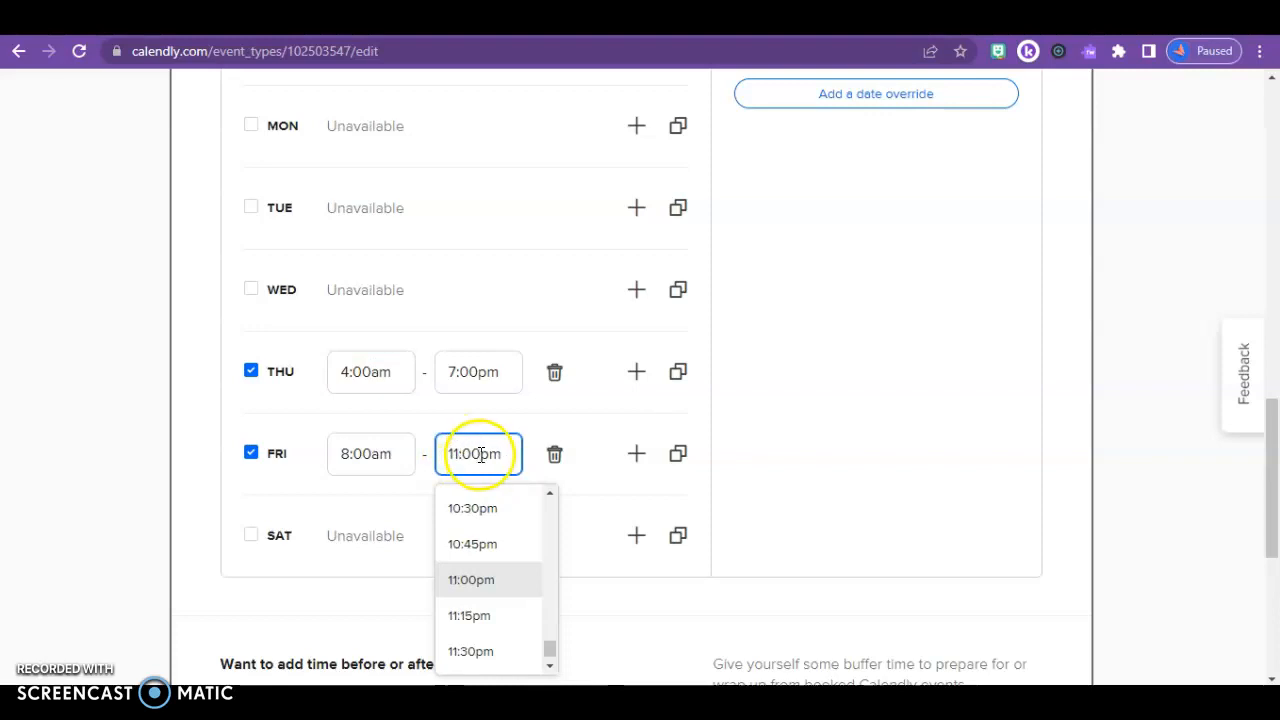
pyautogui.click(487, 455)
pyautogui.press('BackSpace')
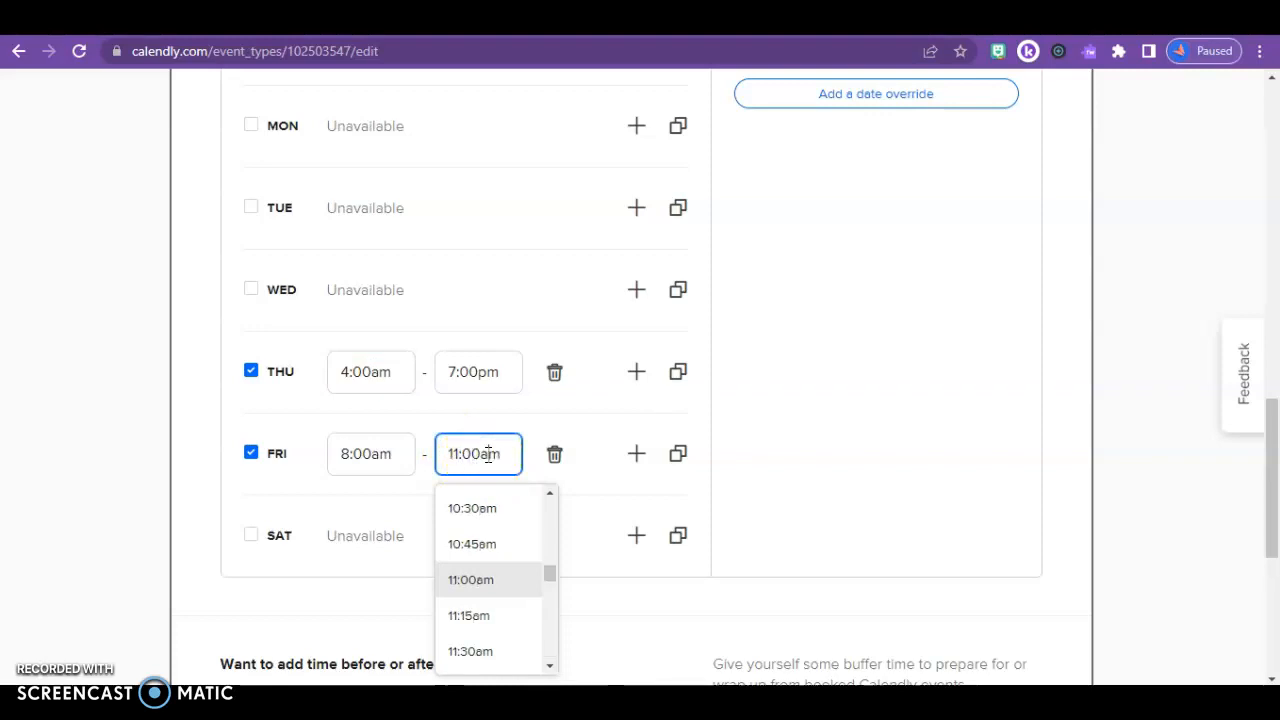
pyautogui.click(1268, 455)
pyautogui.moveTo(1268, 455); pyautogui.dragTo(1268, 566)
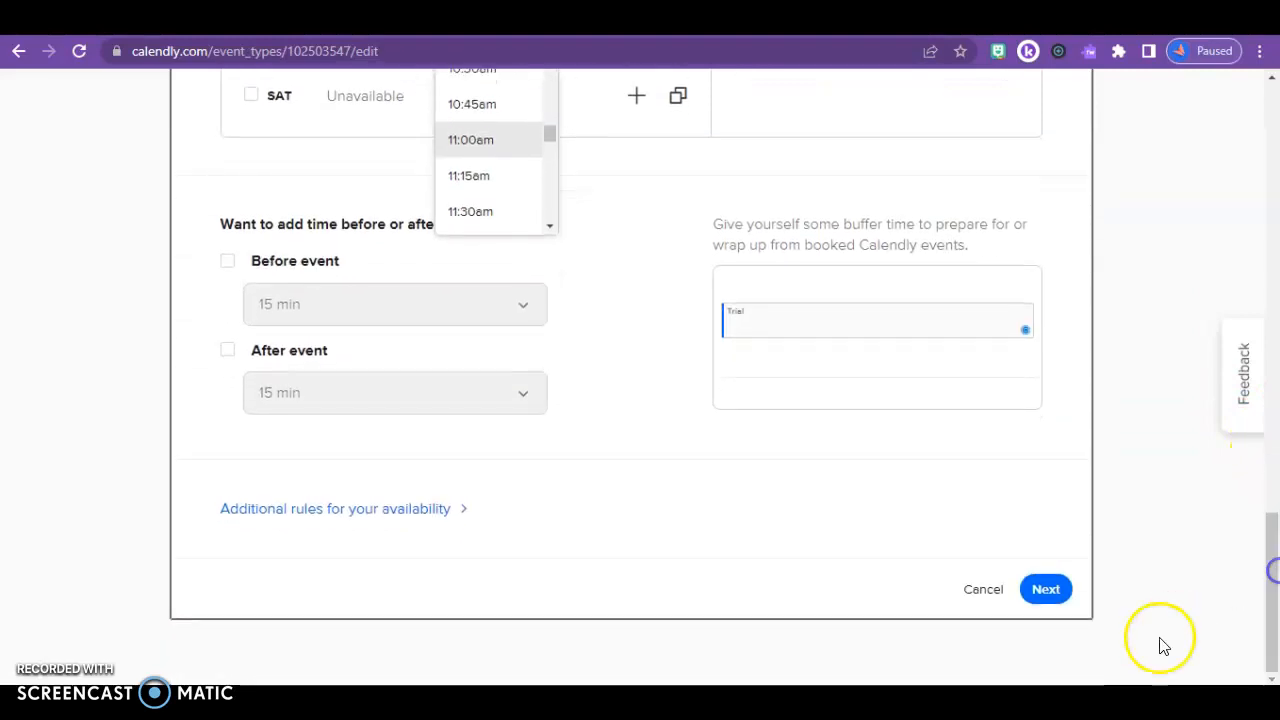
# Correct Thursday's start time so it reads 4:00pm
pyautogui.click(1045, 590)
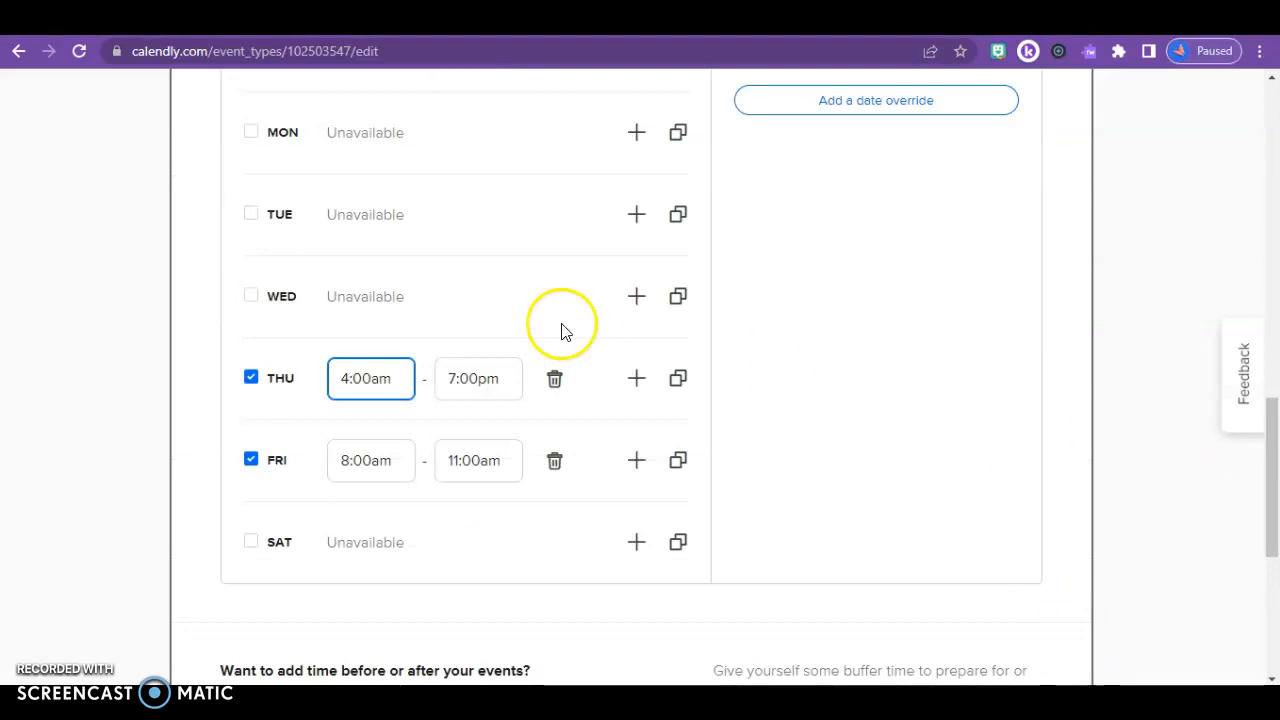
pyautogui.click(382, 377)
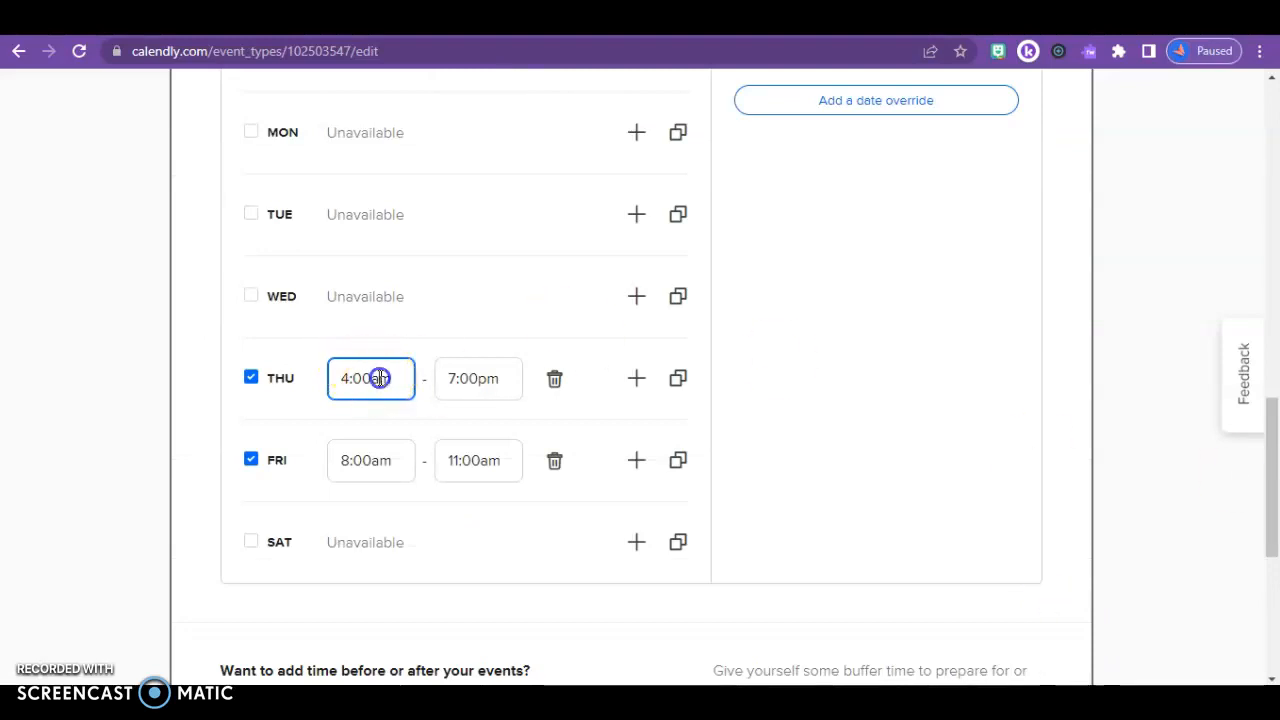
pyautogui.write('pm')
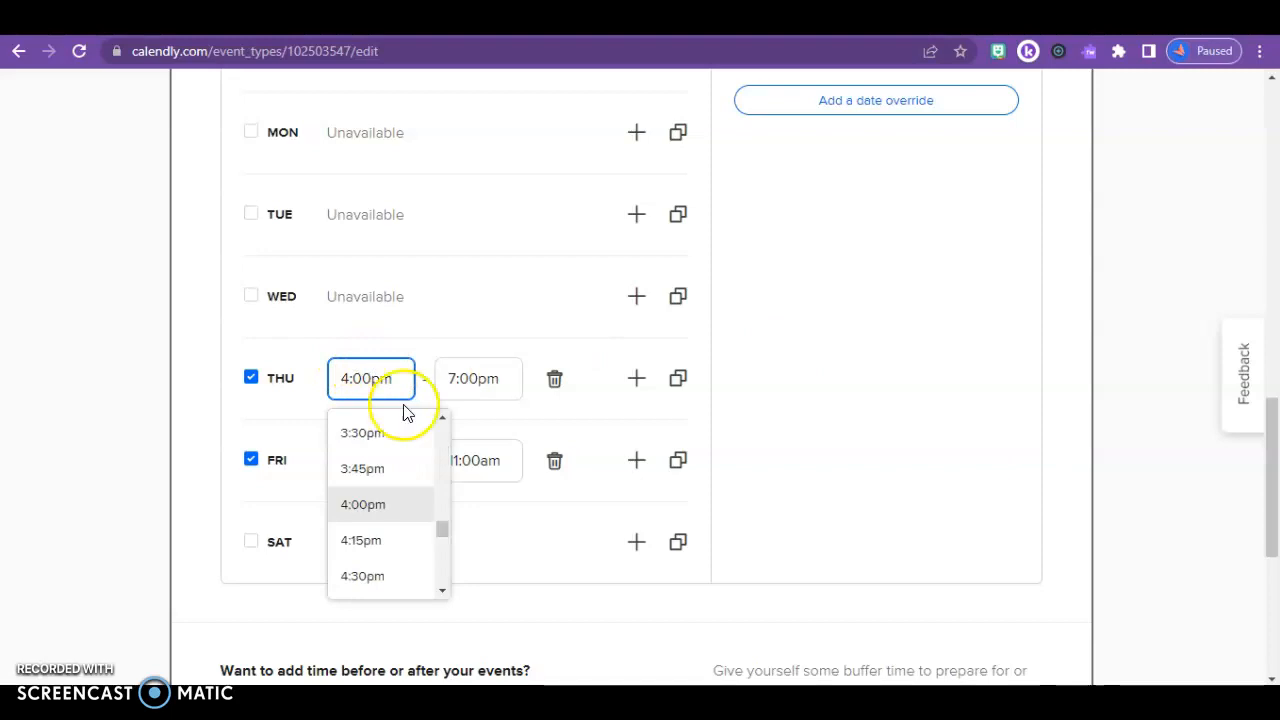
pyautogui.click(895, 445)
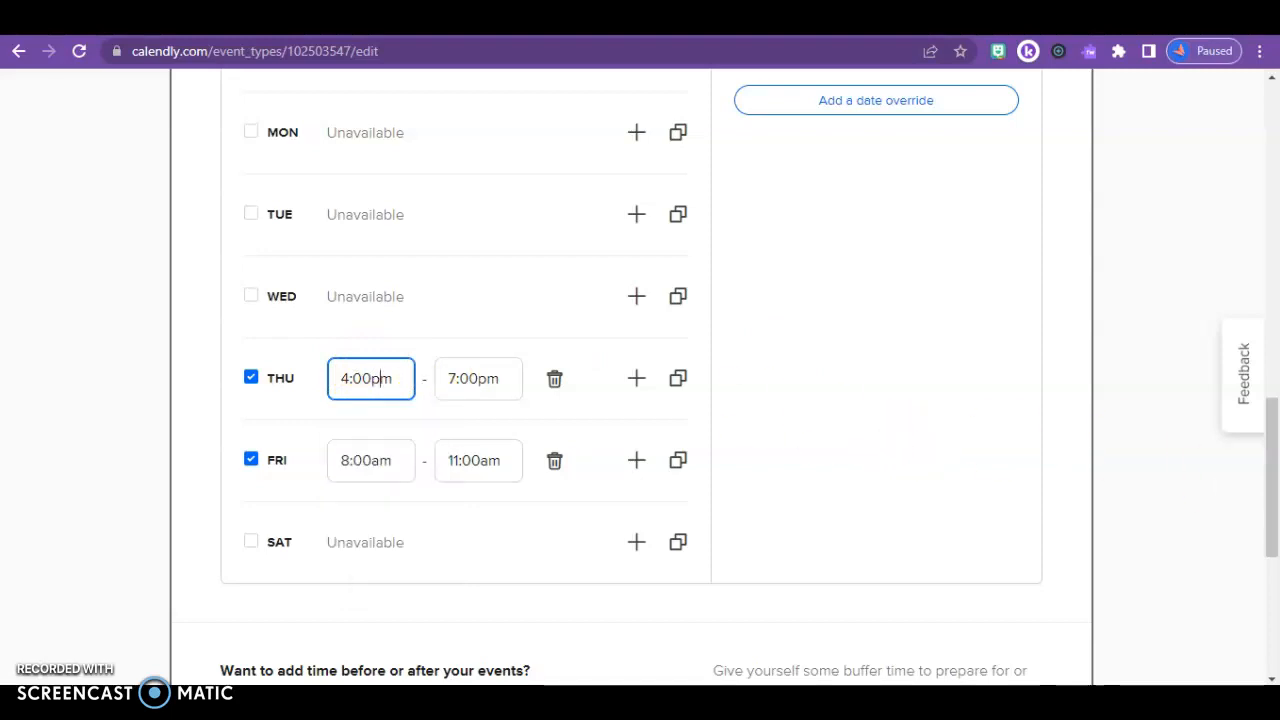
pyautogui.moveTo(1268, 503); pyautogui.dragTo(1274, 645)
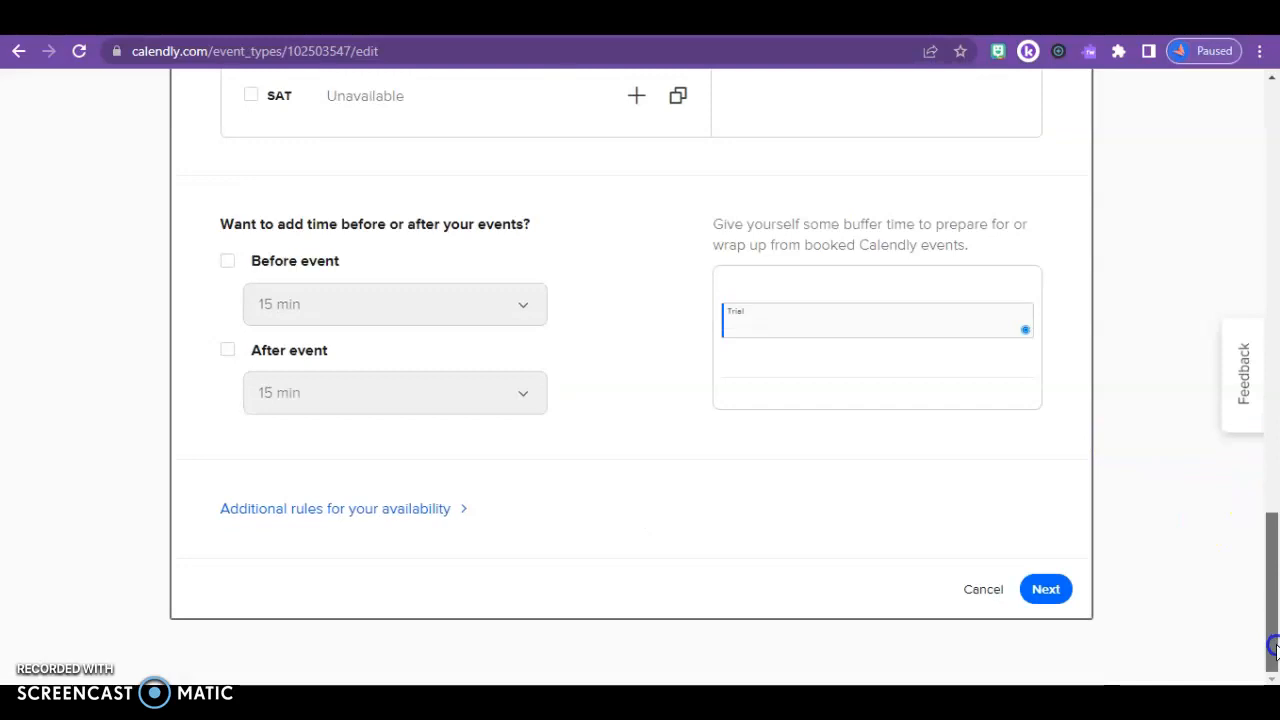
# Save the availability settings, then expand Invitee Questions and add a new question
pyautogui.click(1048, 590)
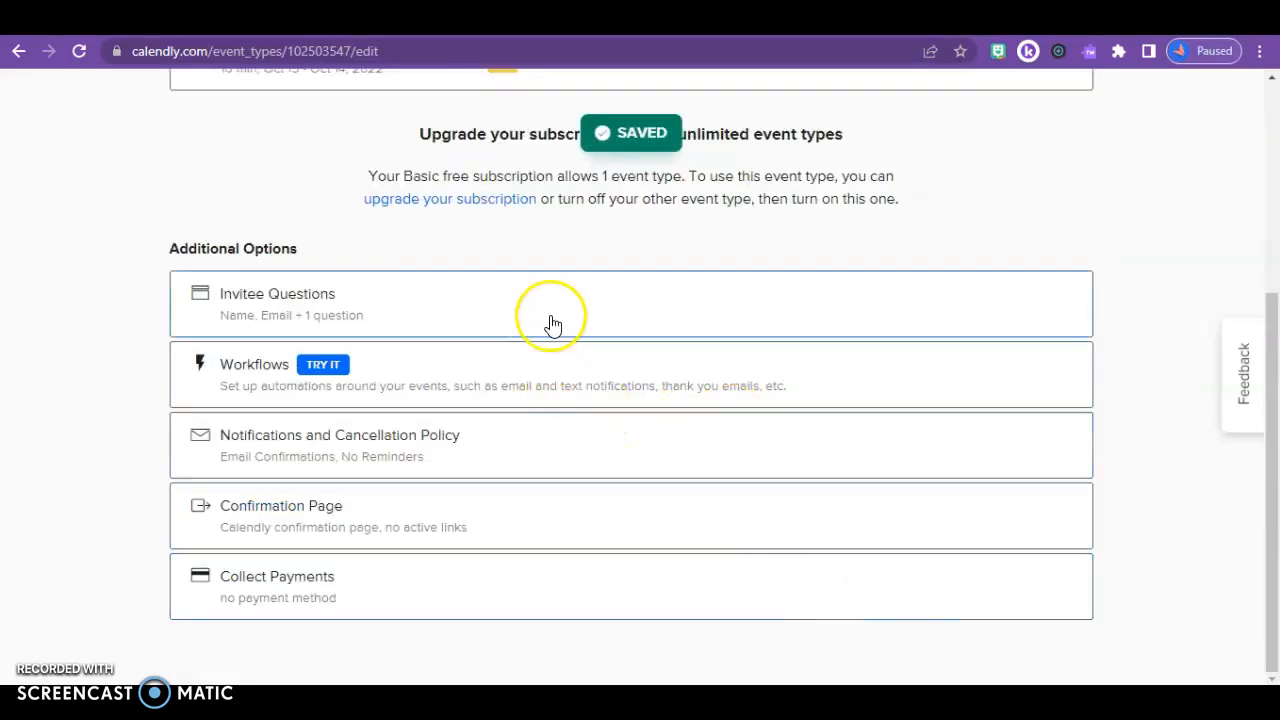
pyautogui.click(521, 314)
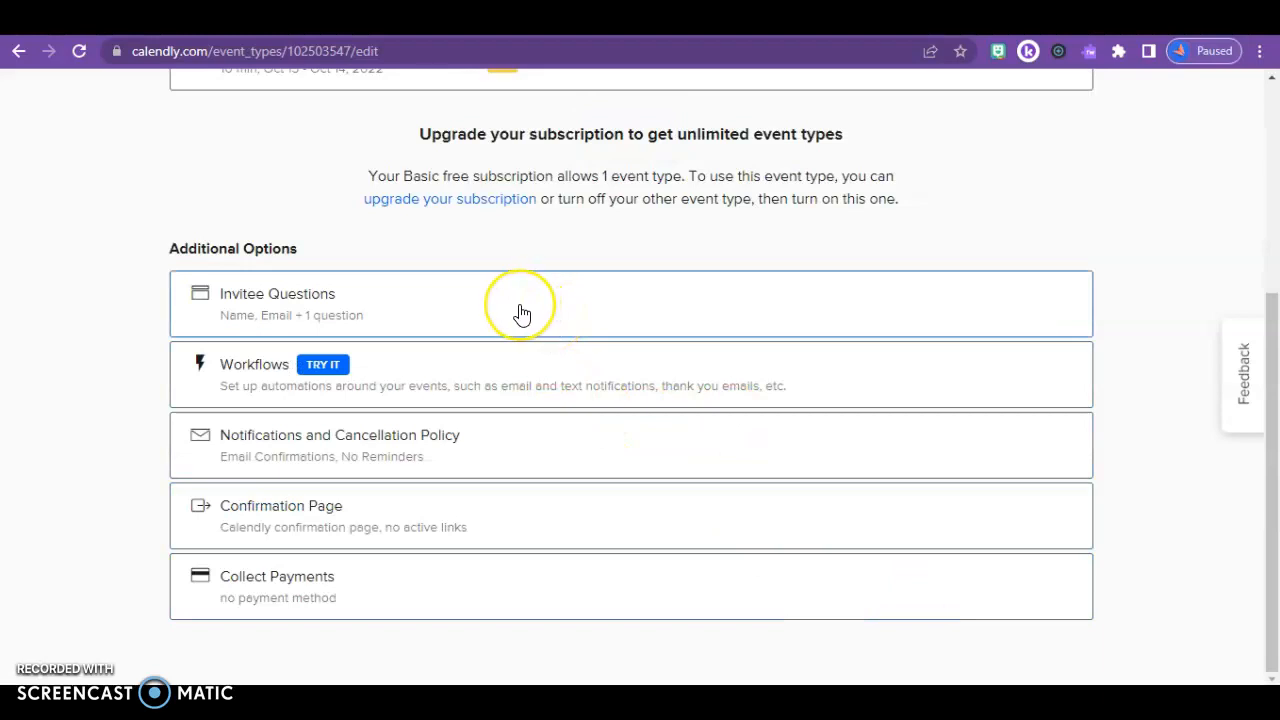
pyautogui.click(521, 314)
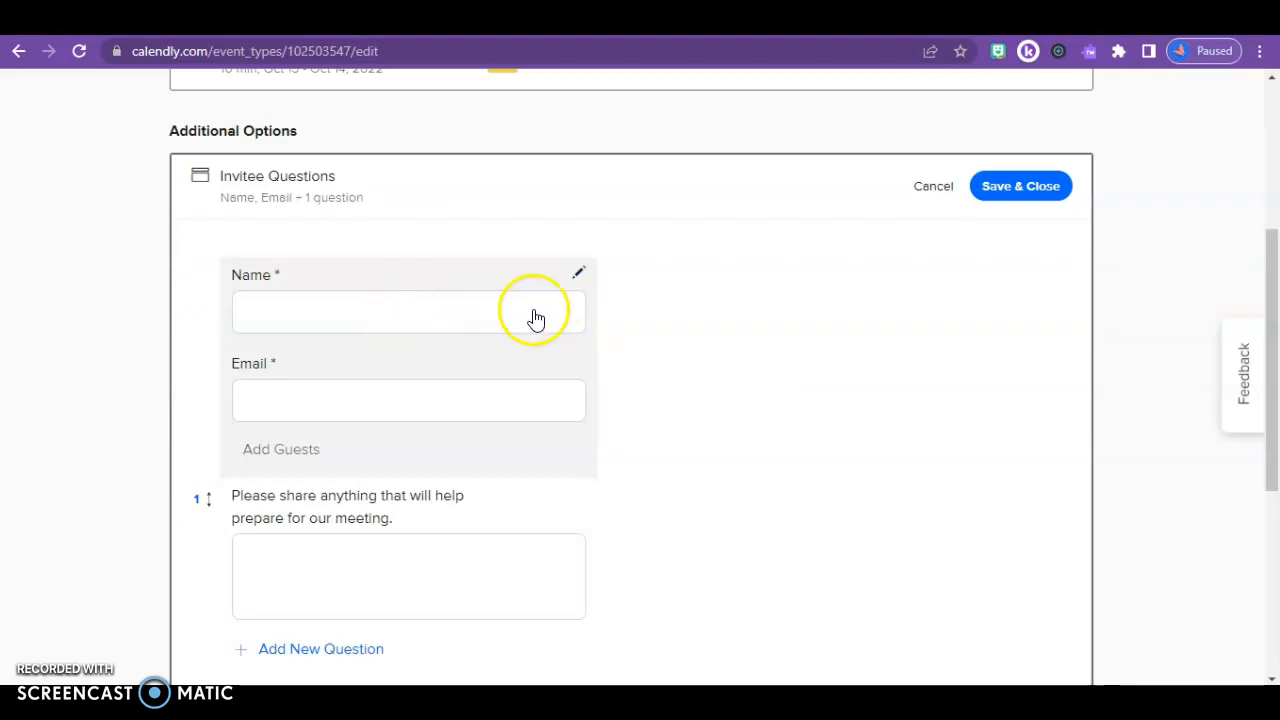
pyautogui.click(366, 653)
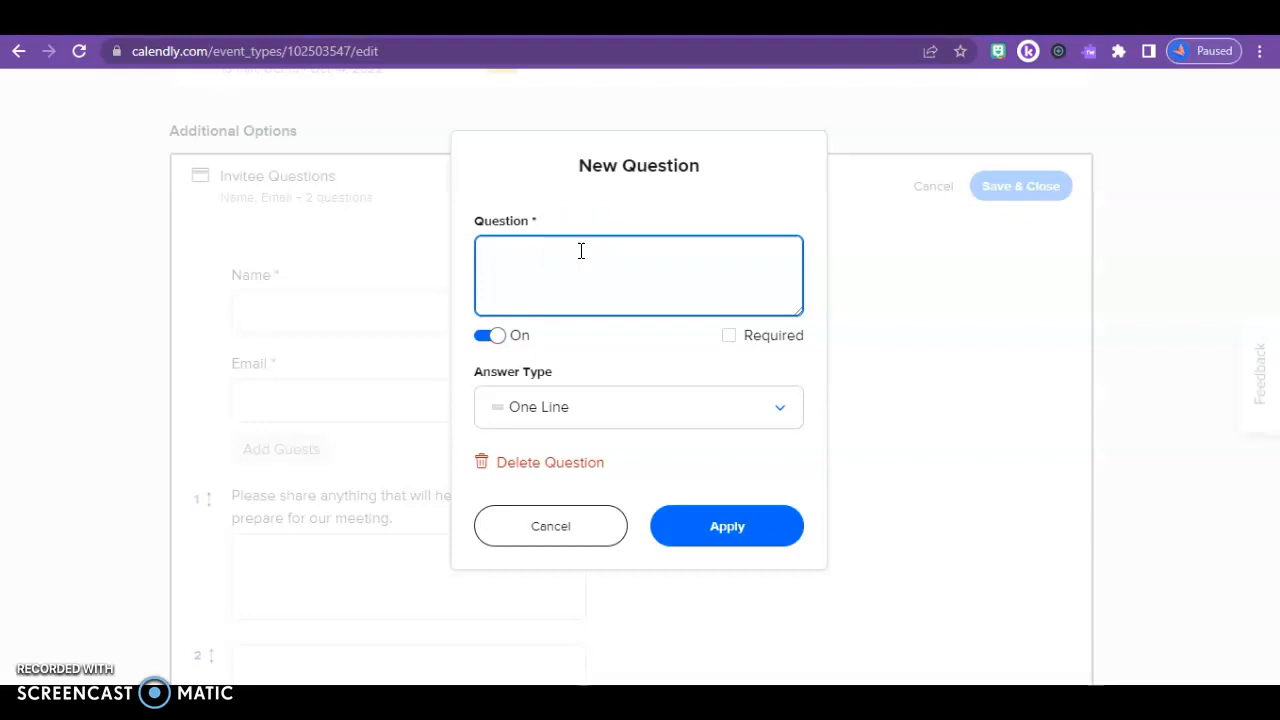
# Keep the One Line answer type, try applying the blank question, then cancel it
pyautogui.click(604, 408)
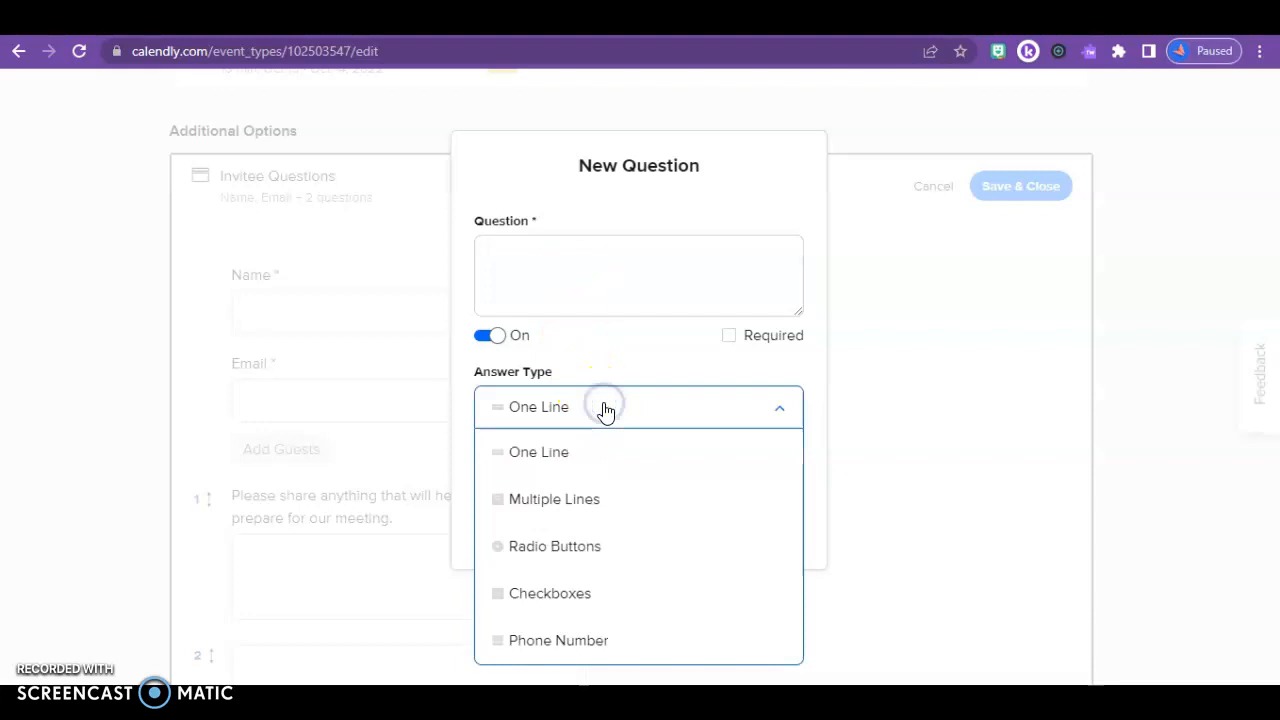
pyautogui.click(649, 348)
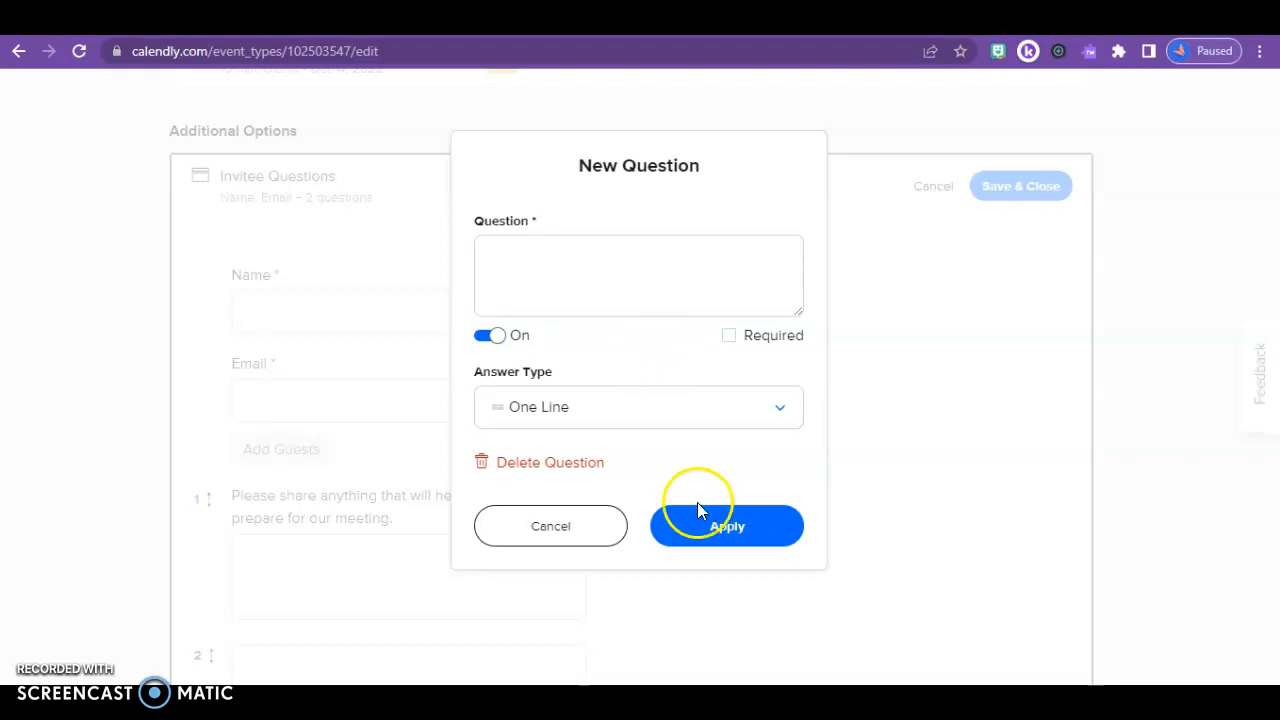
pyautogui.click(733, 545)
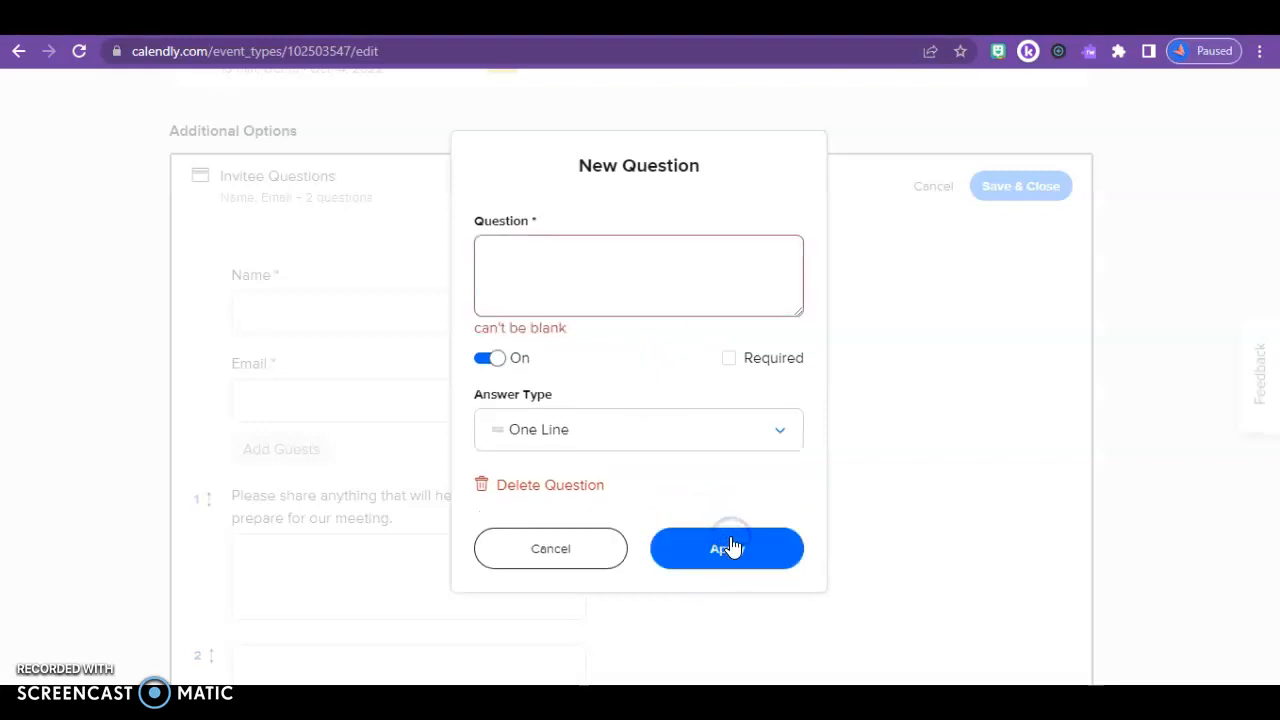
pyautogui.click(569, 562)
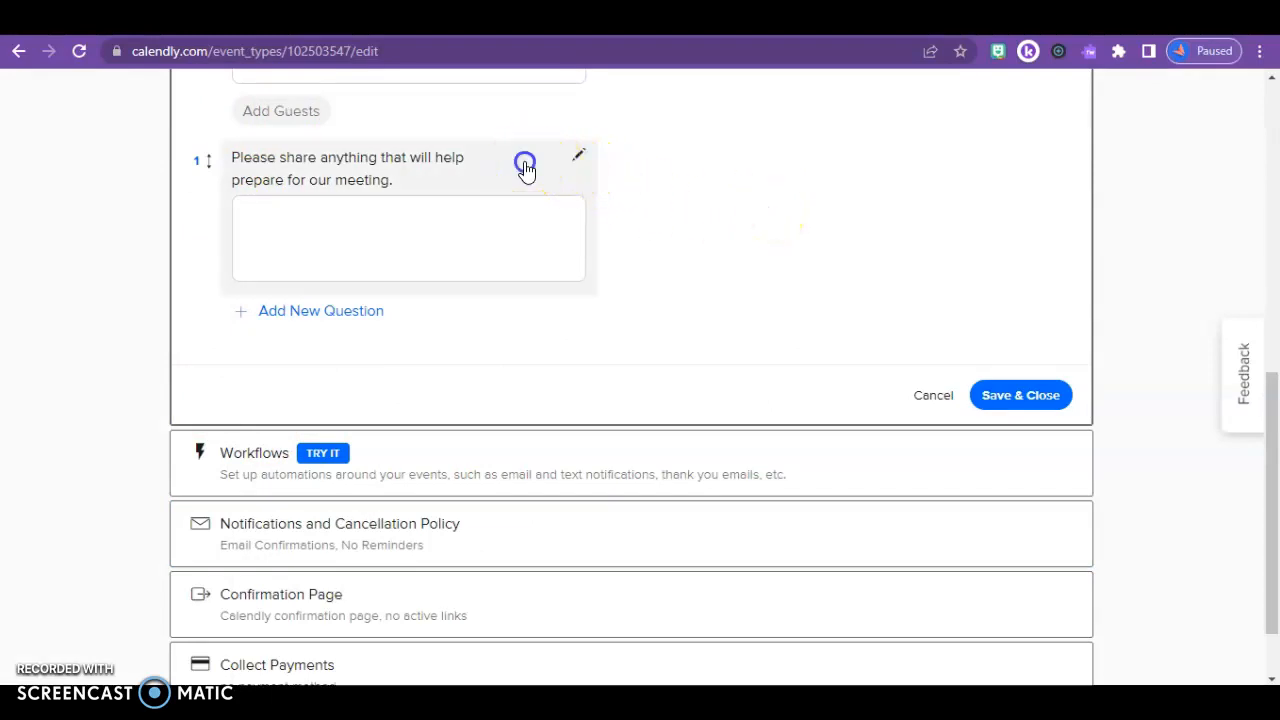
pyautogui.click(526, 170)
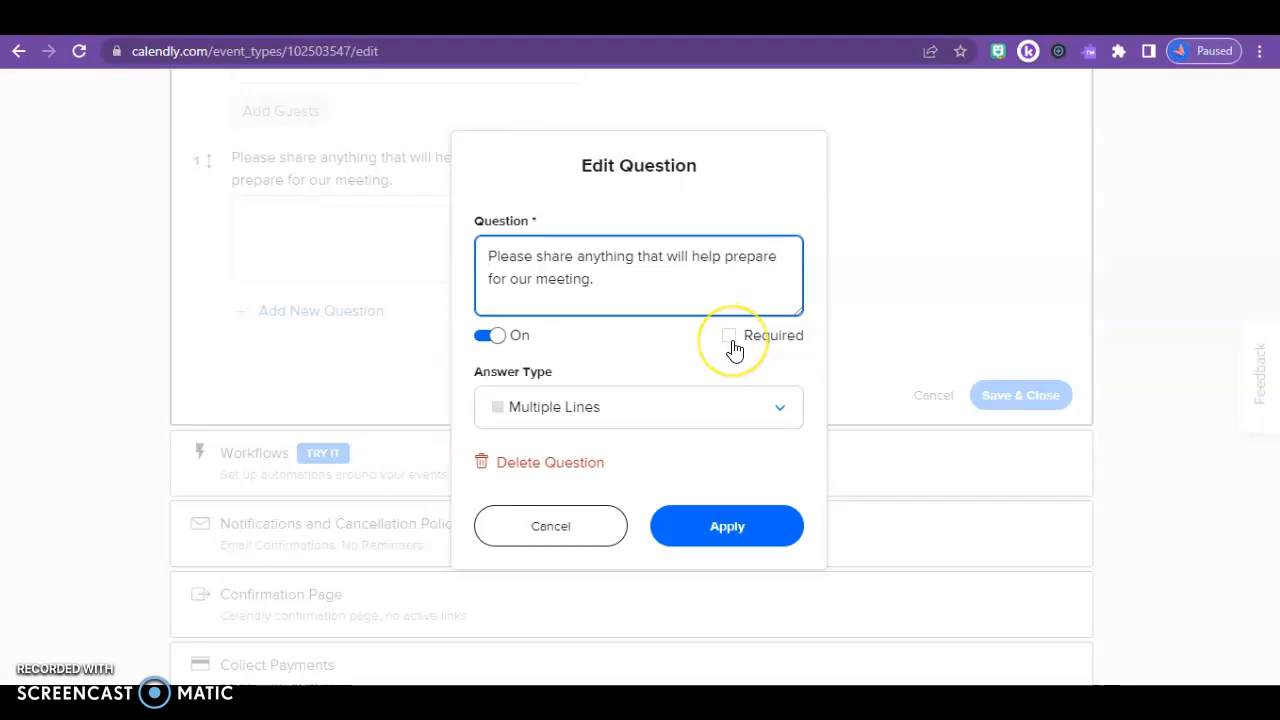
pyautogui.click(566, 526)
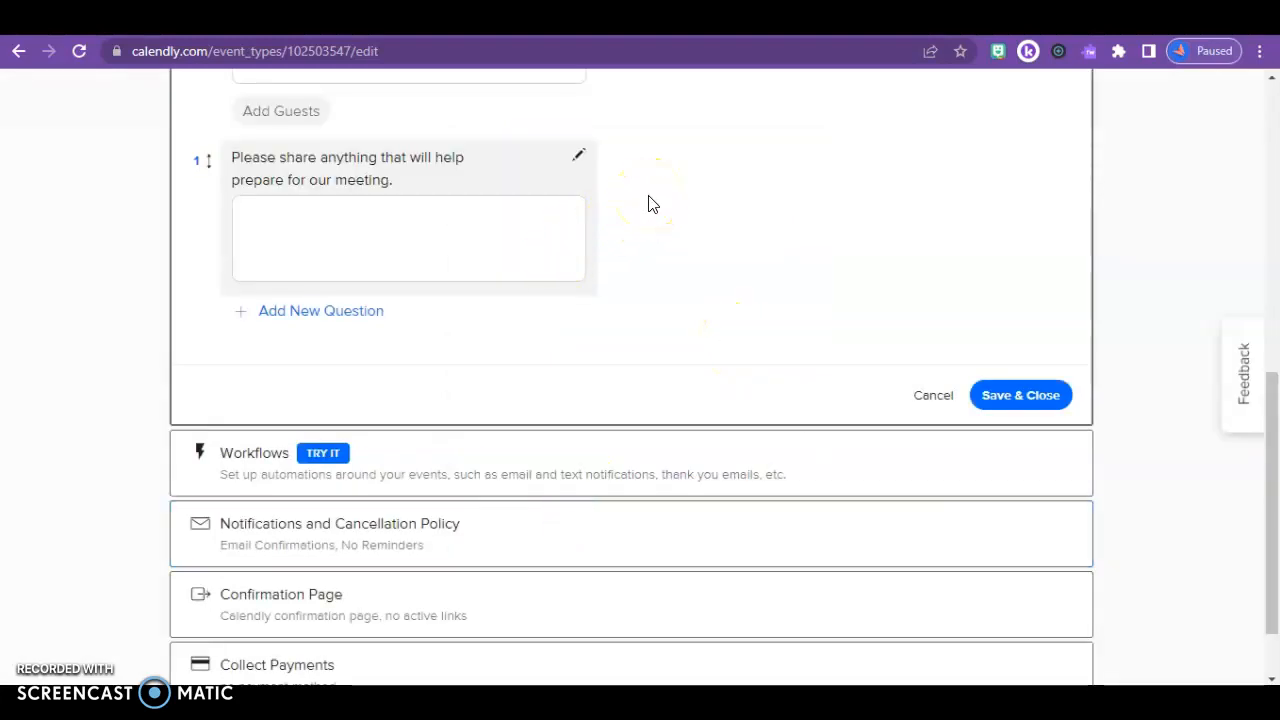
pyautogui.click(1272, 507)
pyautogui.moveTo(1272, 512); pyautogui.dragTo(1249, 200)
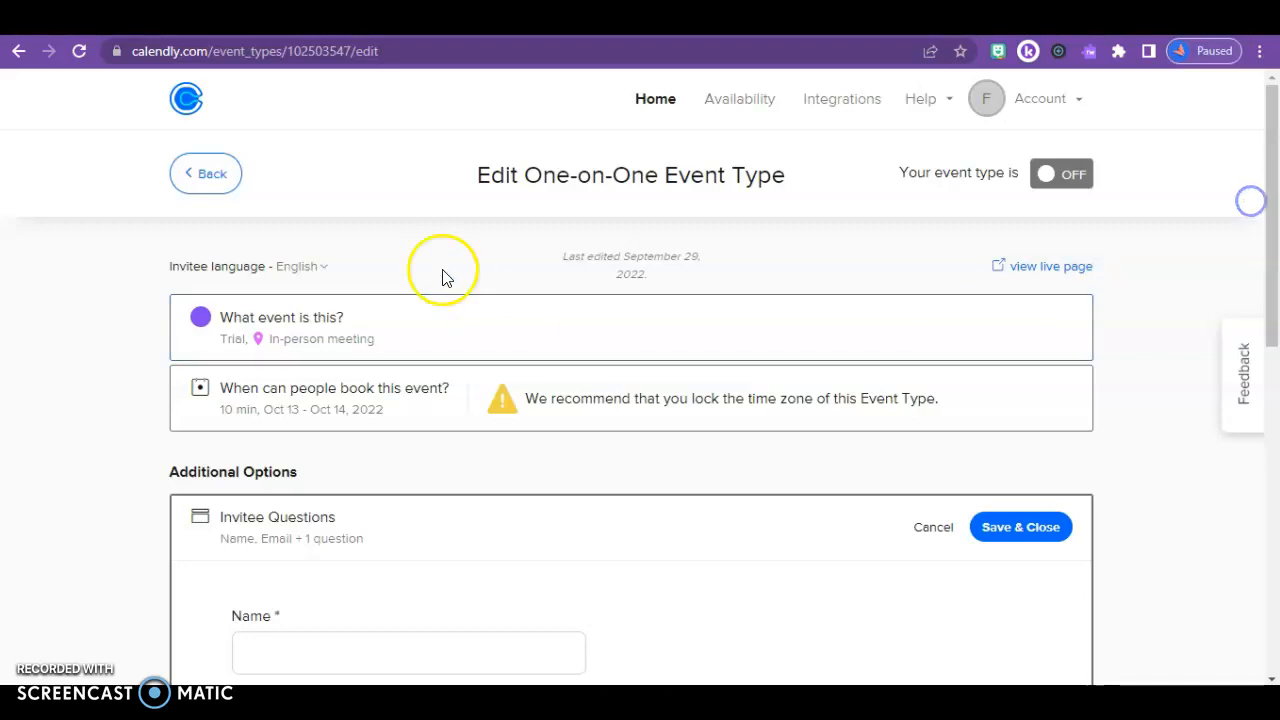
pyautogui.click(662, 99)
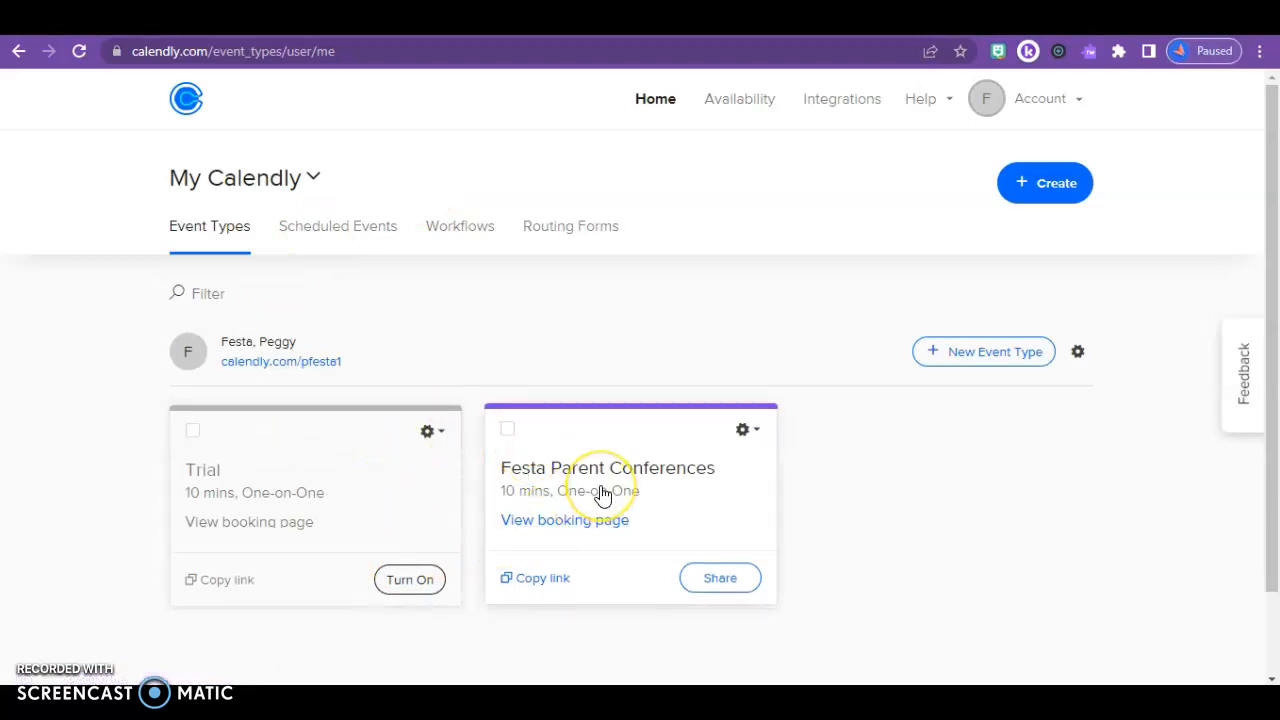
# Open the parent conferences event and preview its live booking page
pyautogui.click(629, 442)
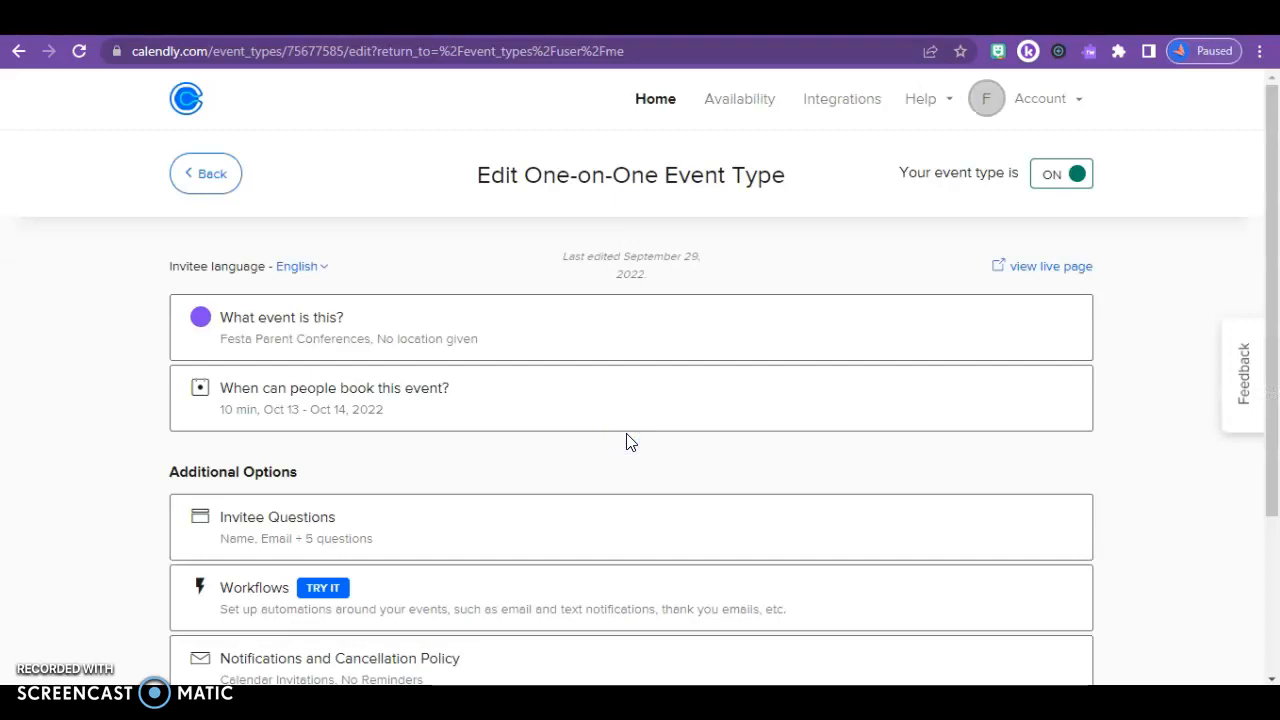
pyautogui.click(1044, 266)
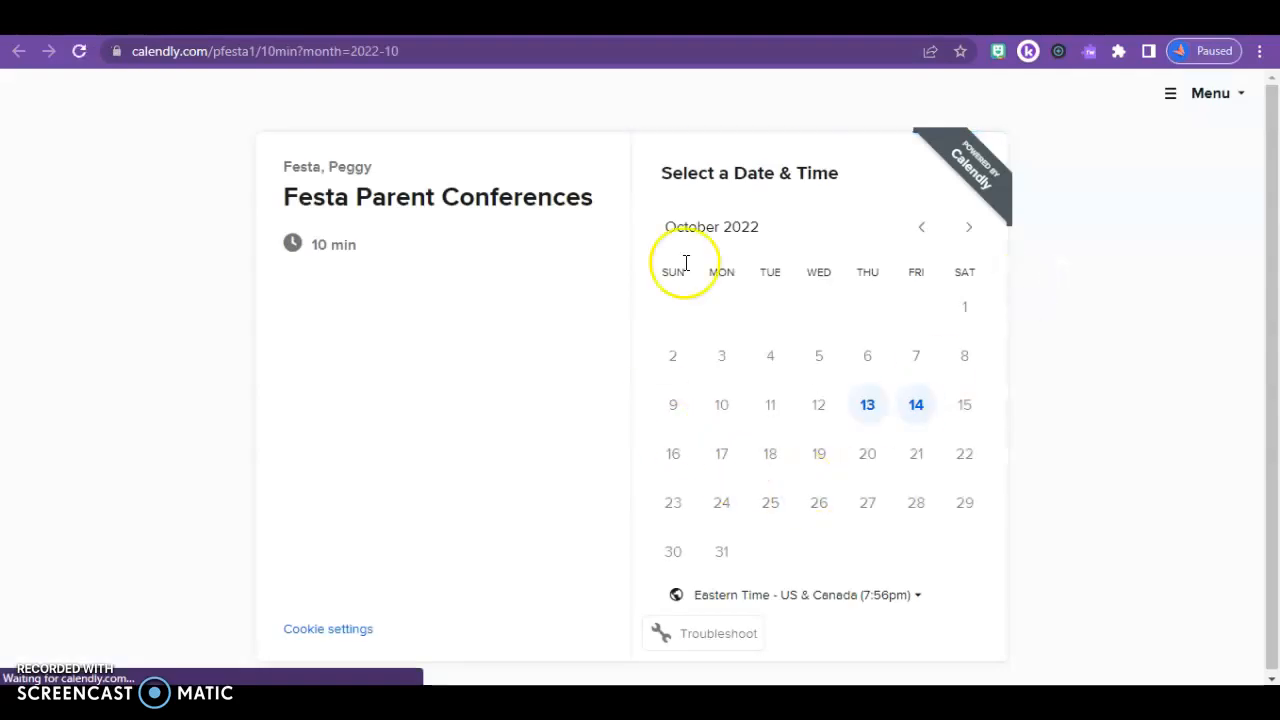
# Check the October 13 time slots, then copy the parent conferences event's booking link
pyautogui.click(867, 406)
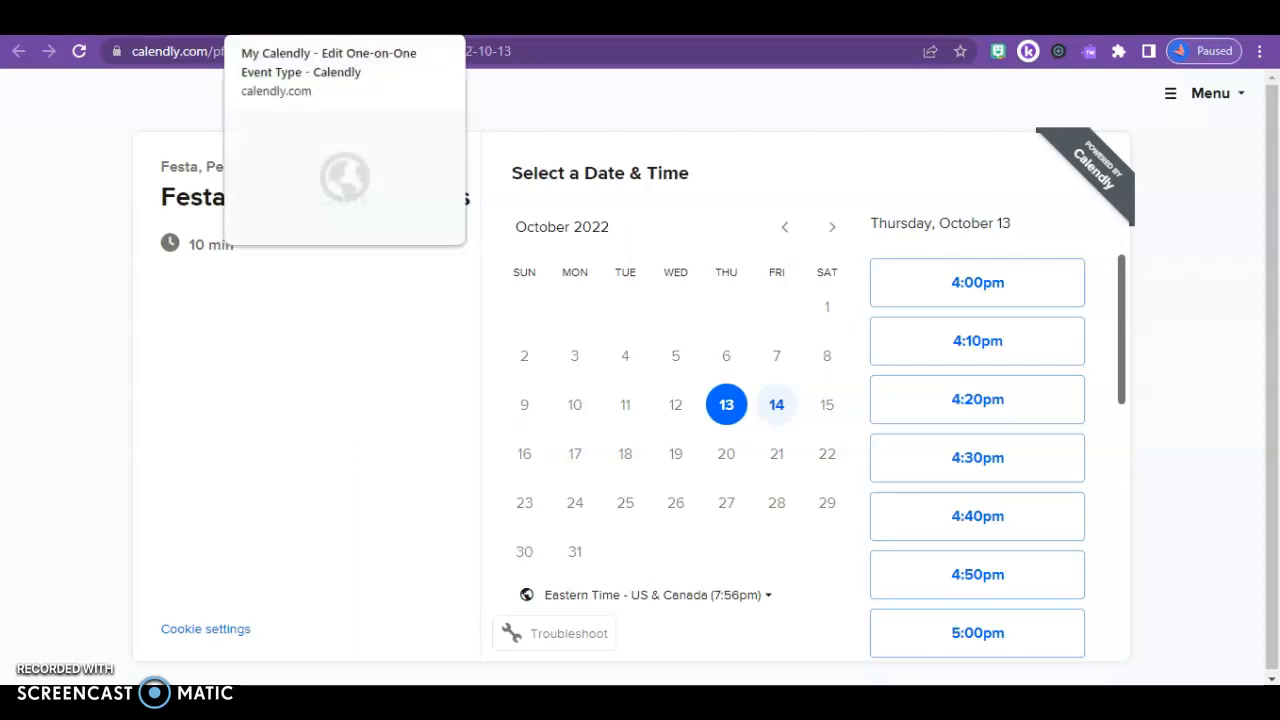
pyautogui.click(330, 18)
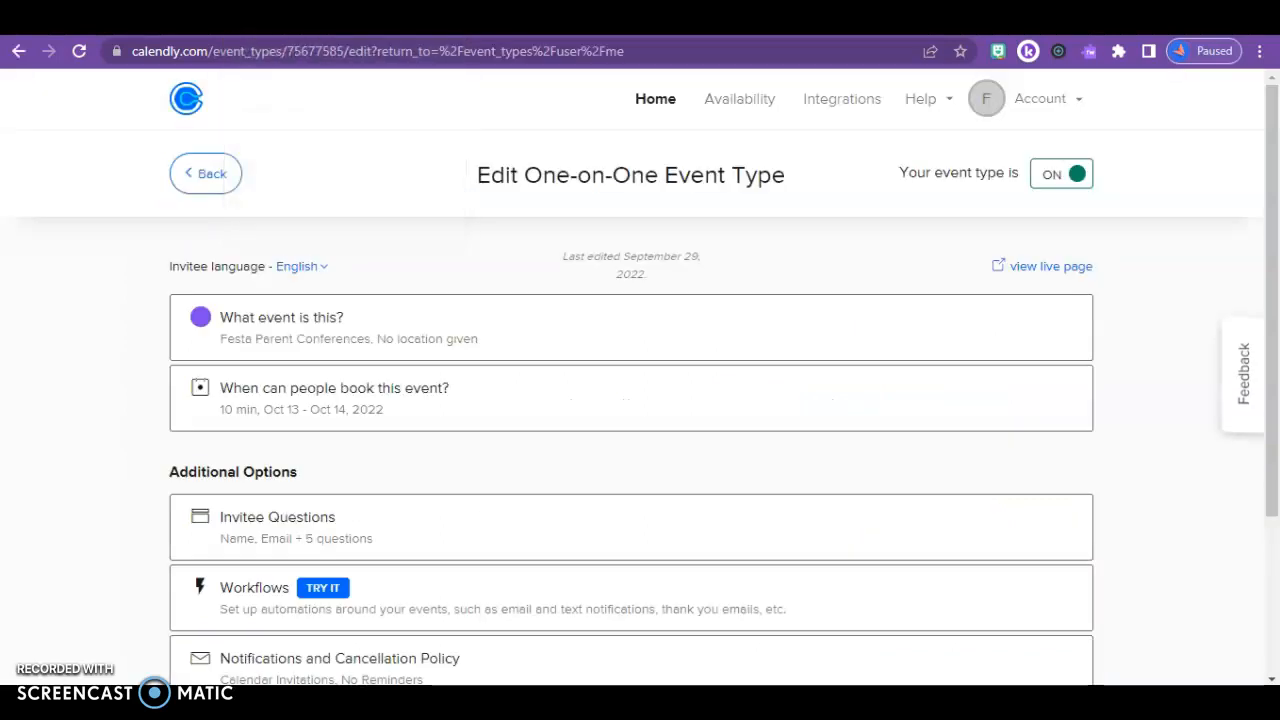
pyautogui.click(655, 100)
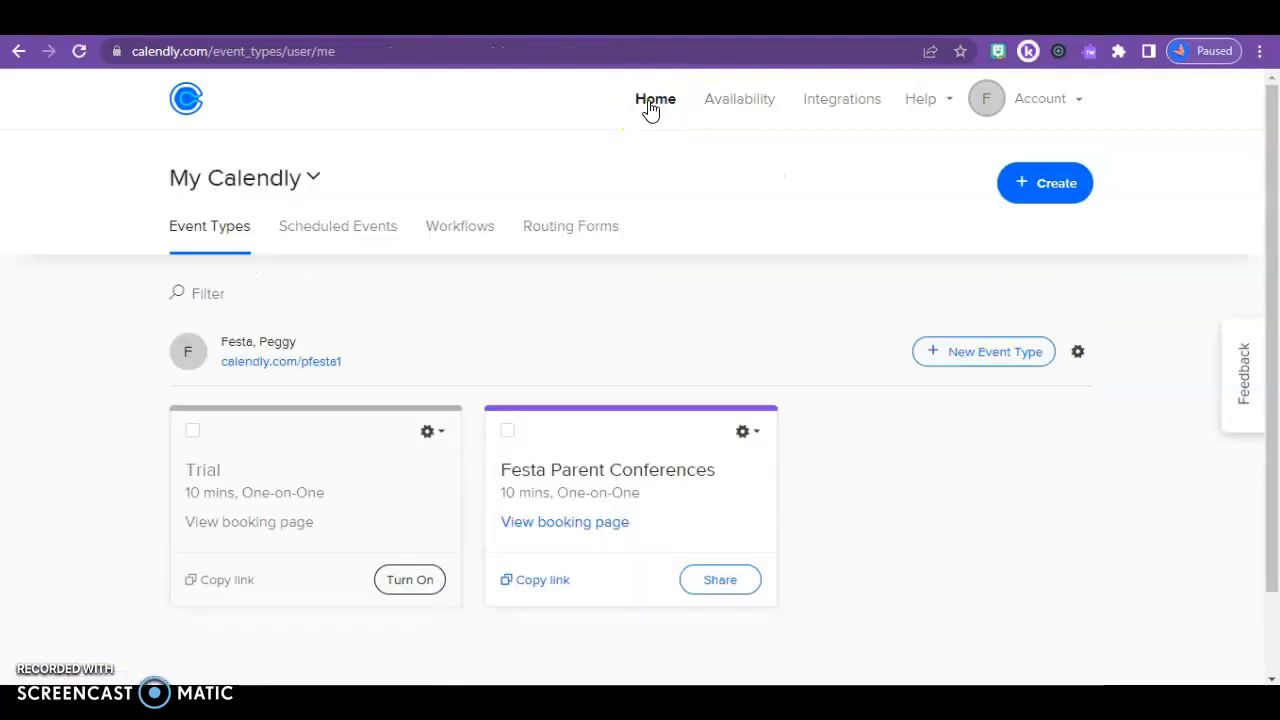
pyautogui.click(553, 584)
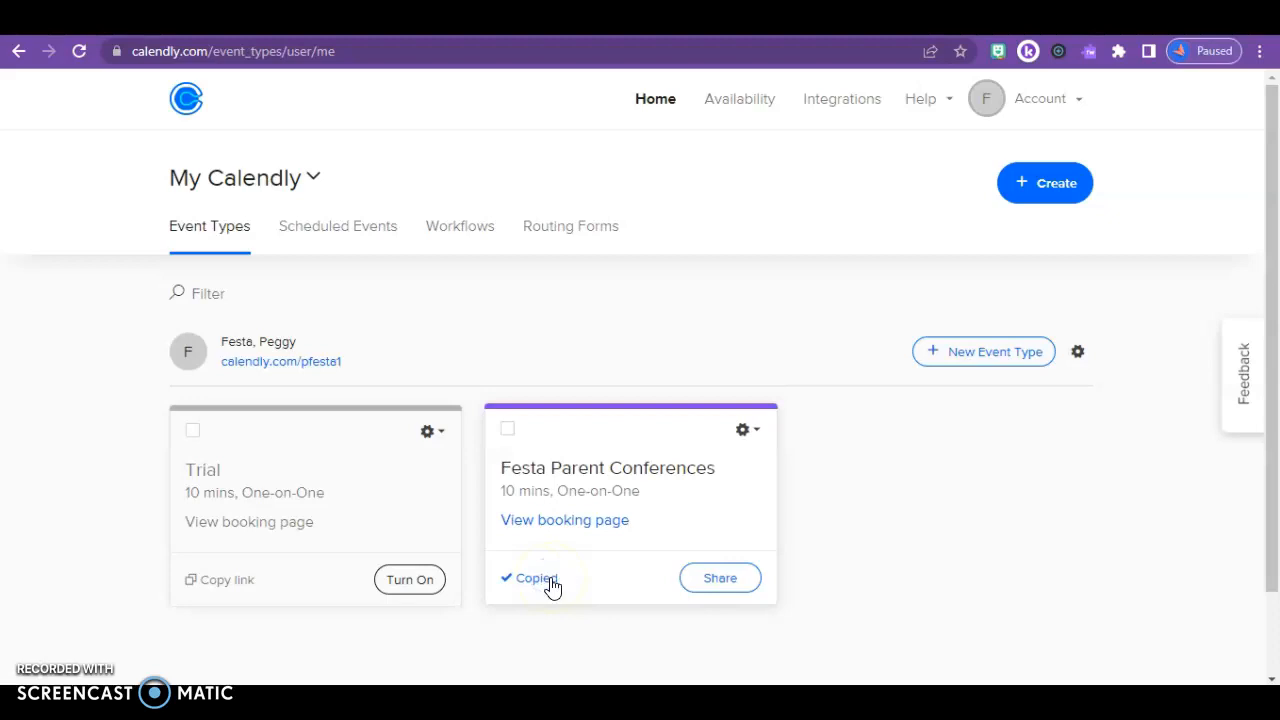